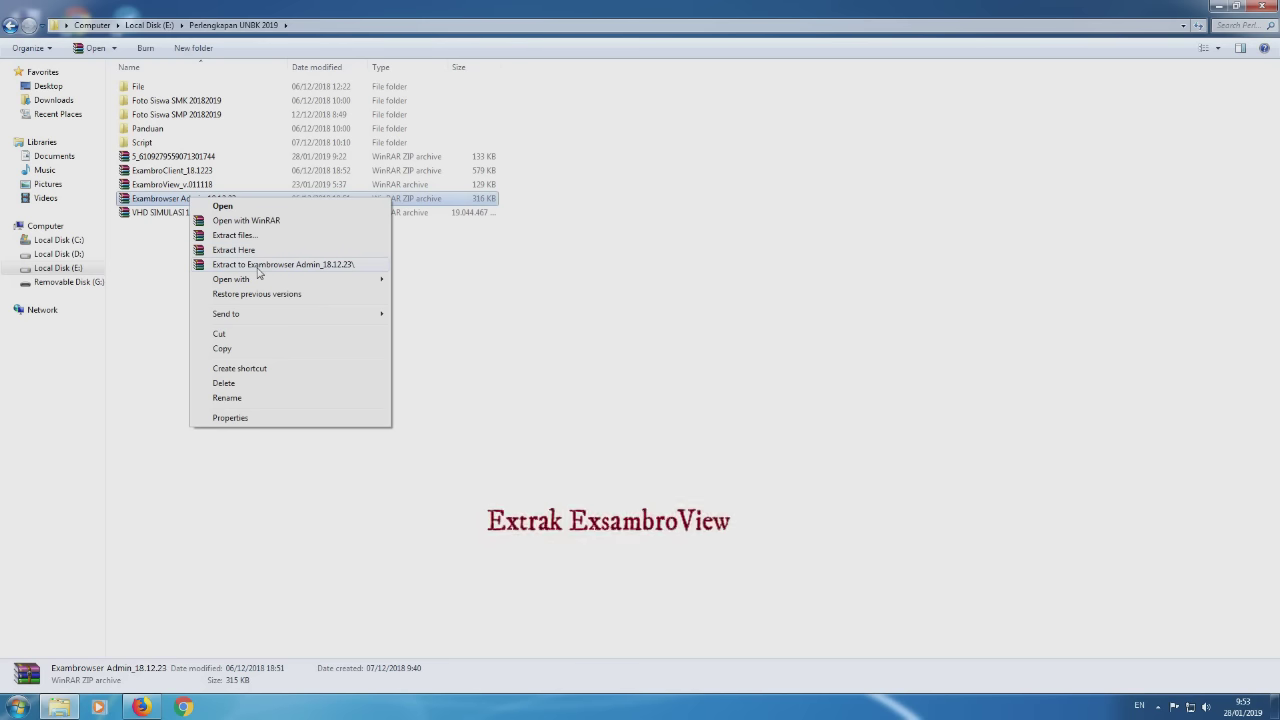
# Step: Extract the ExambroView_v.011118 archive into its own folder inside Perlengkapan UNBK 2019
pyautogui.click(497, 286)
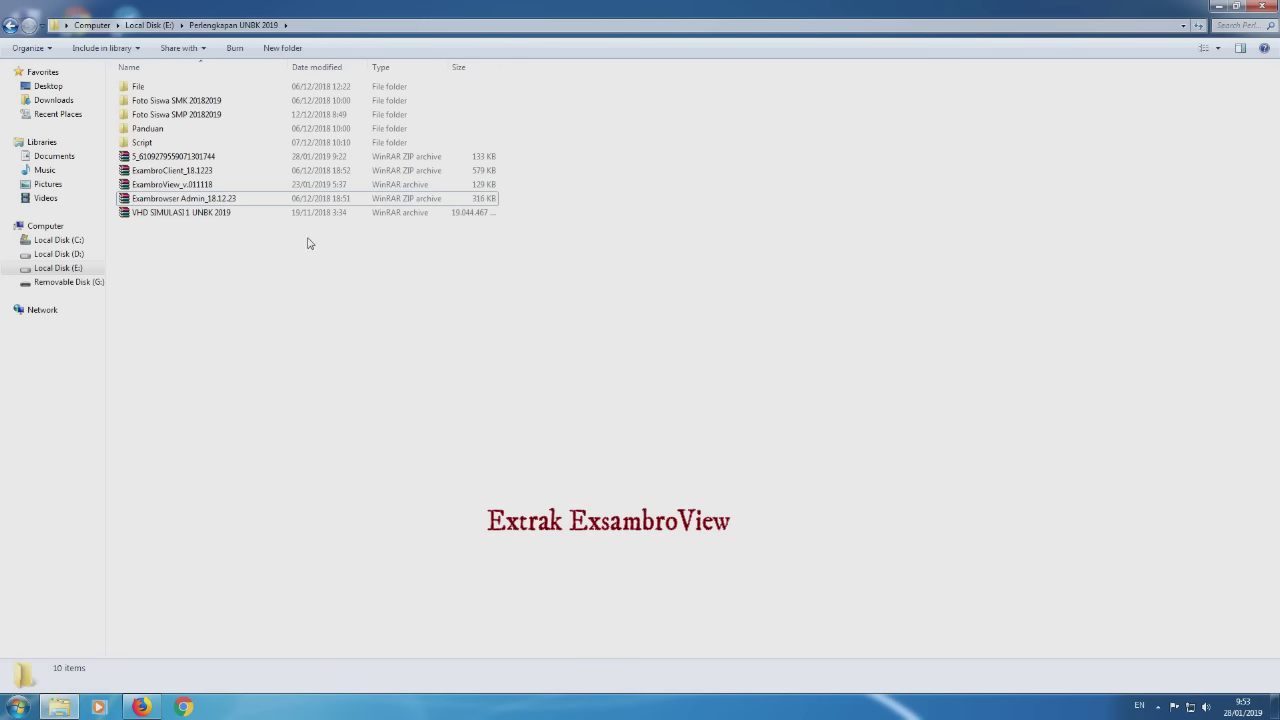
pyautogui.click(207, 186)
pyautogui.rightClick(207, 187)
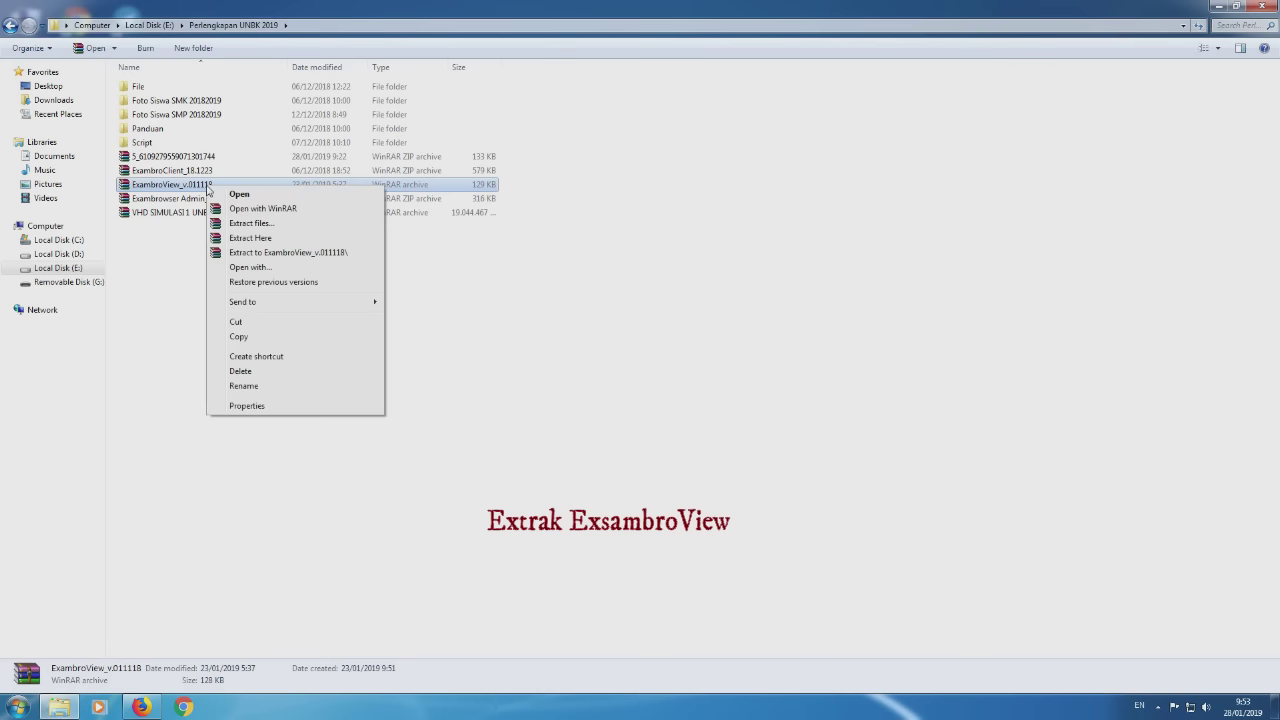
pyautogui.rightClick(172, 188)
pyautogui.rightClick(172, 186)
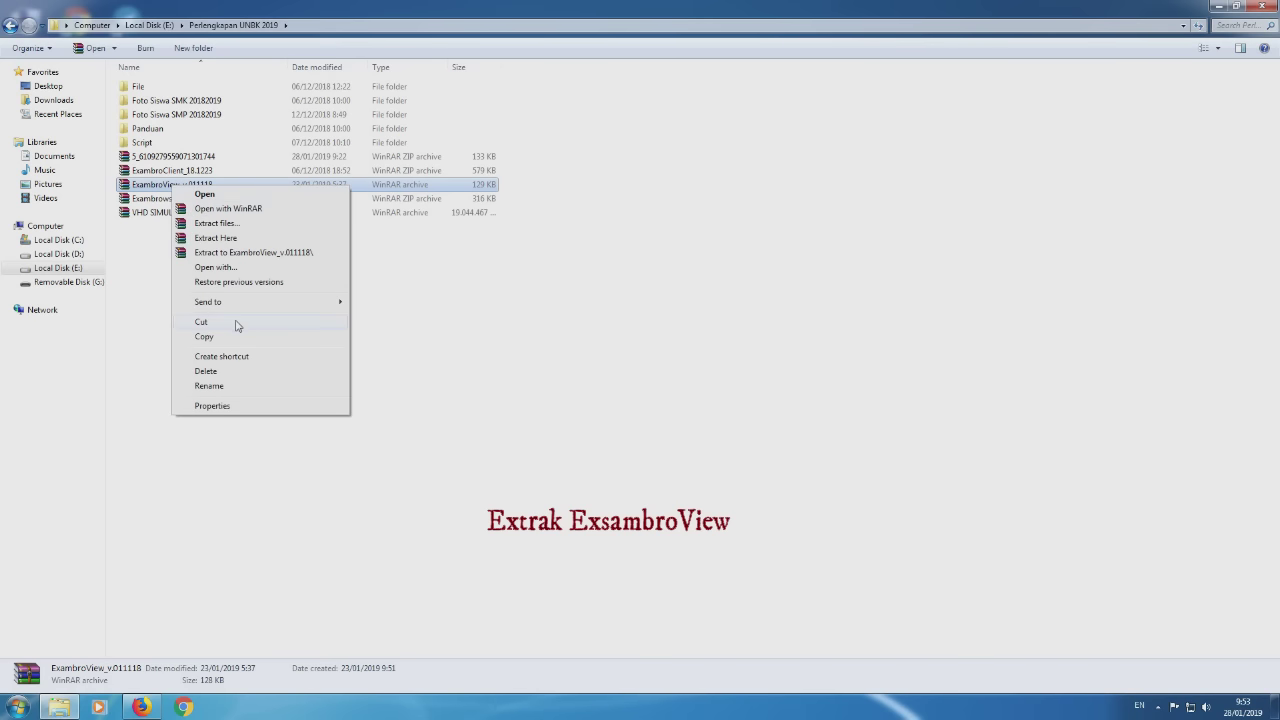
pyautogui.click(246, 254)
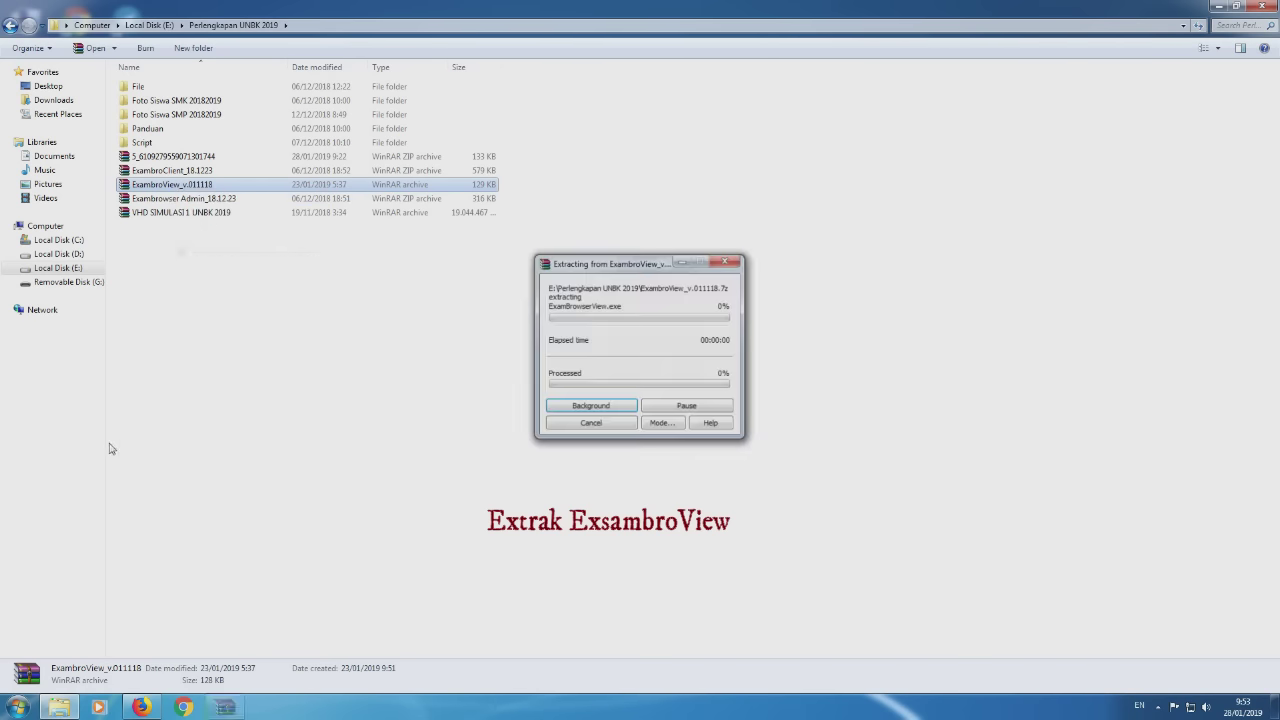
pyautogui.click(457, 369)
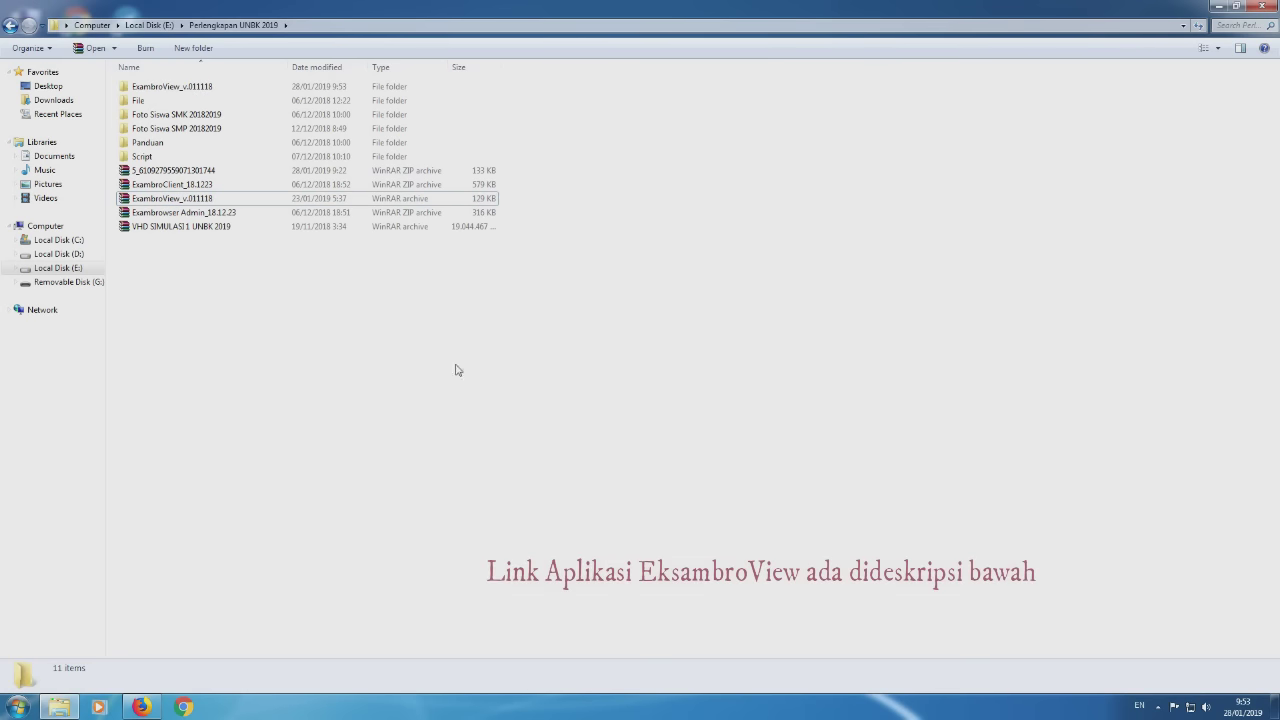
# Step: Open the extracted ExambroView_v.011118 folder down to its program files and run ExamBrowserView as administrator
pyautogui.doubleClick(263, 93)
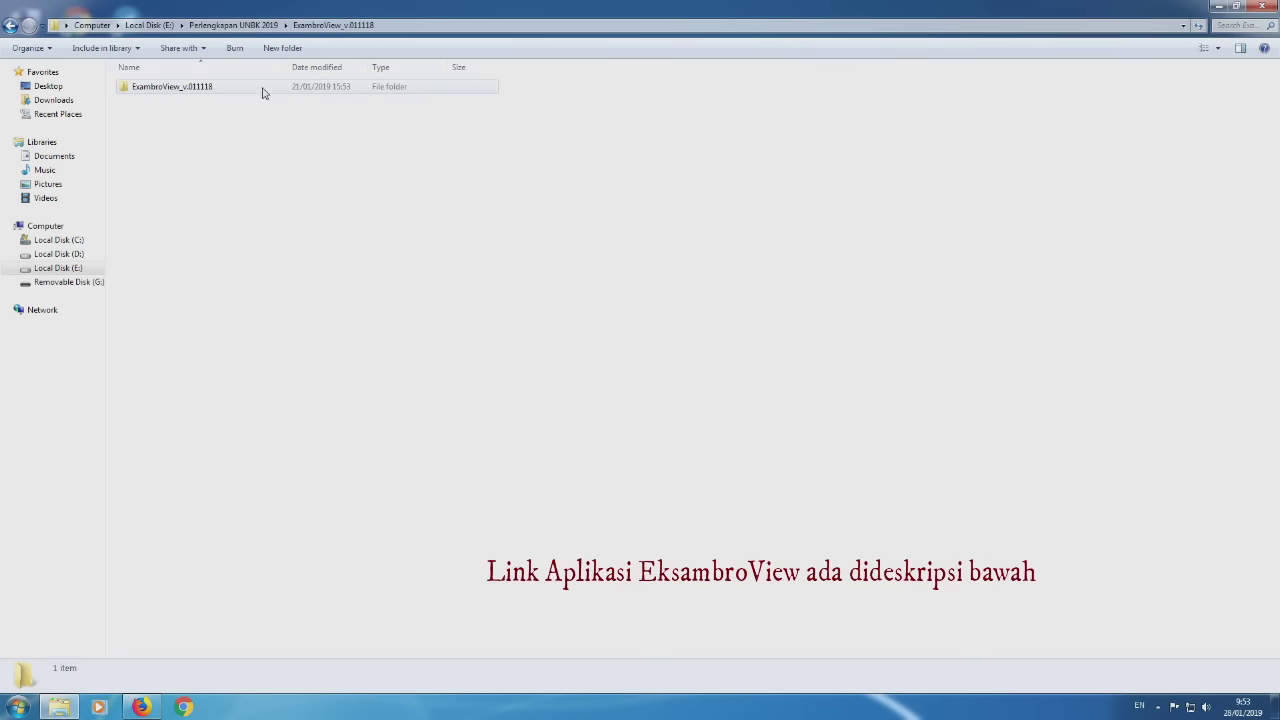
pyautogui.doubleClick(323, 90)
pyautogui.click(1236, 6)
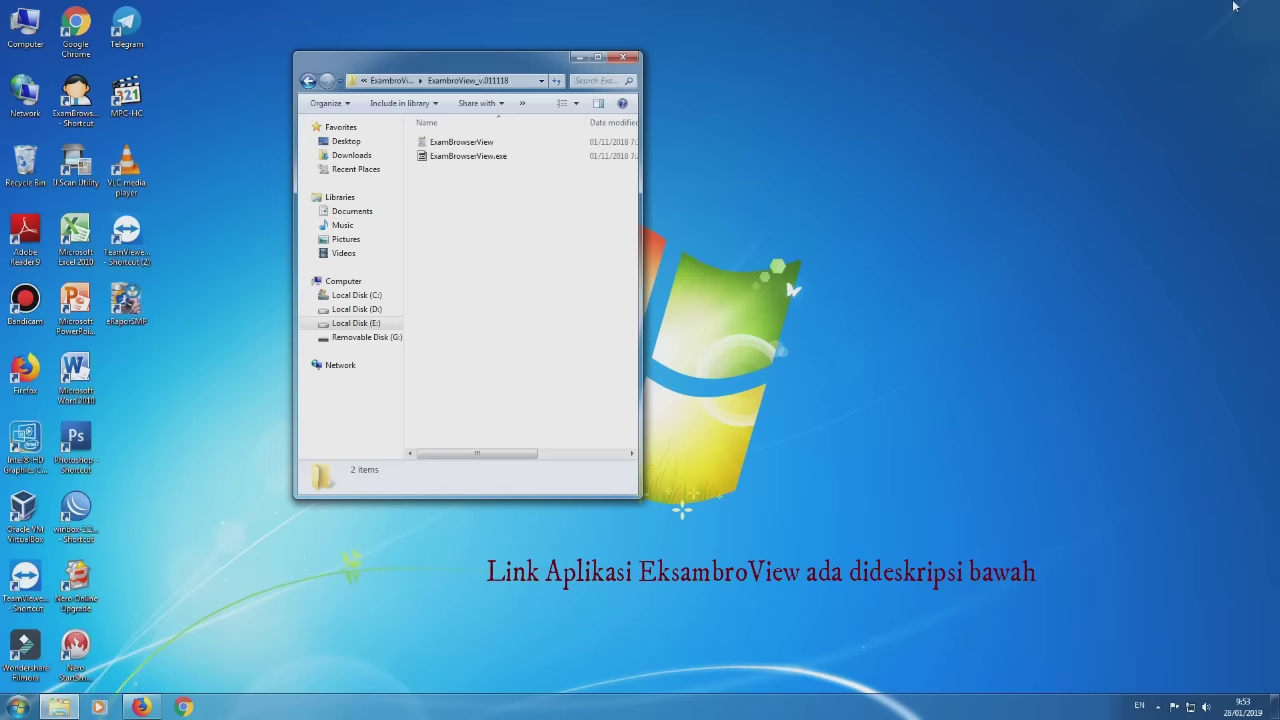
pyautogui.moveTo(412, 62); pyautogui.dragTo(534, 43)
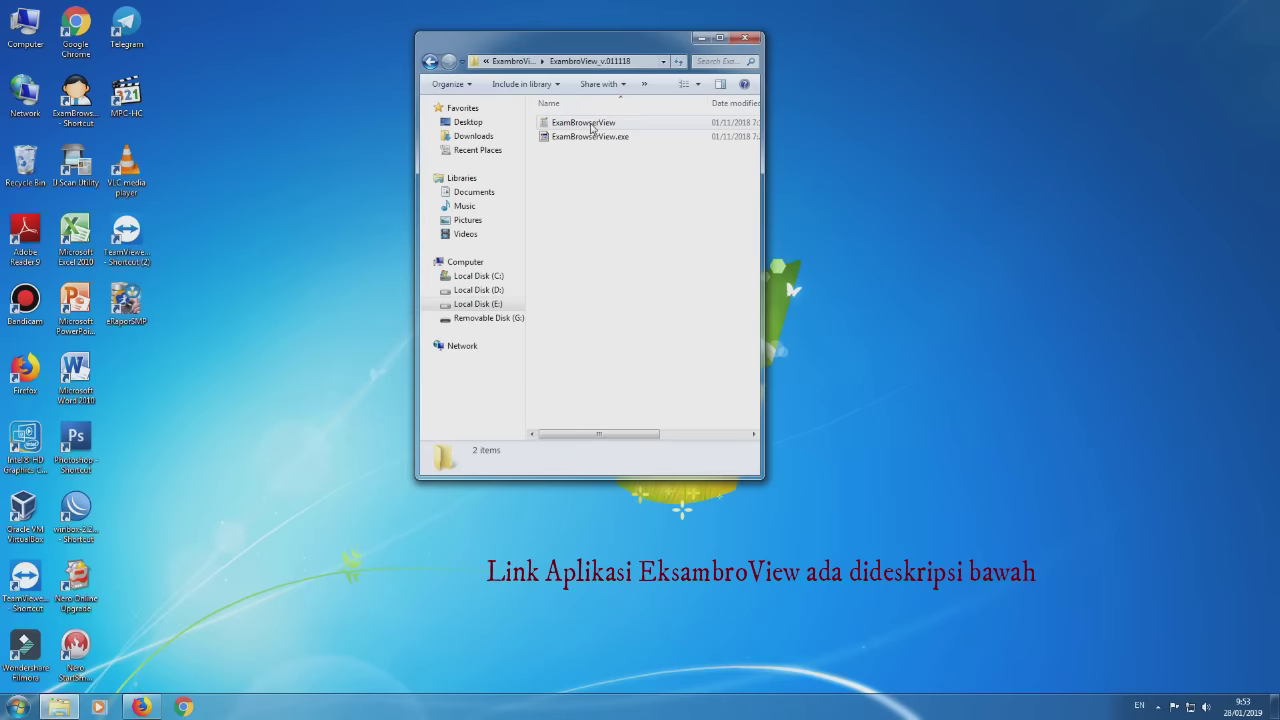
pyautogui.rightClick(591, 124)
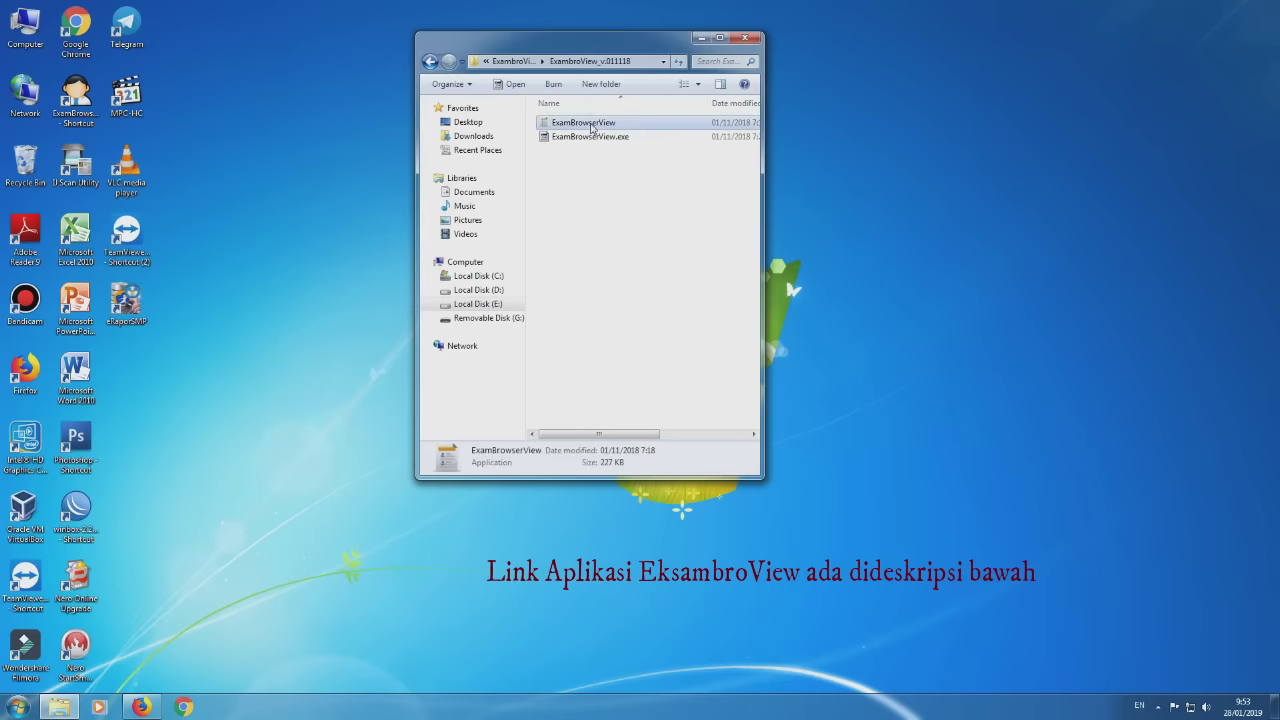
pyautogui.click(615, 148)
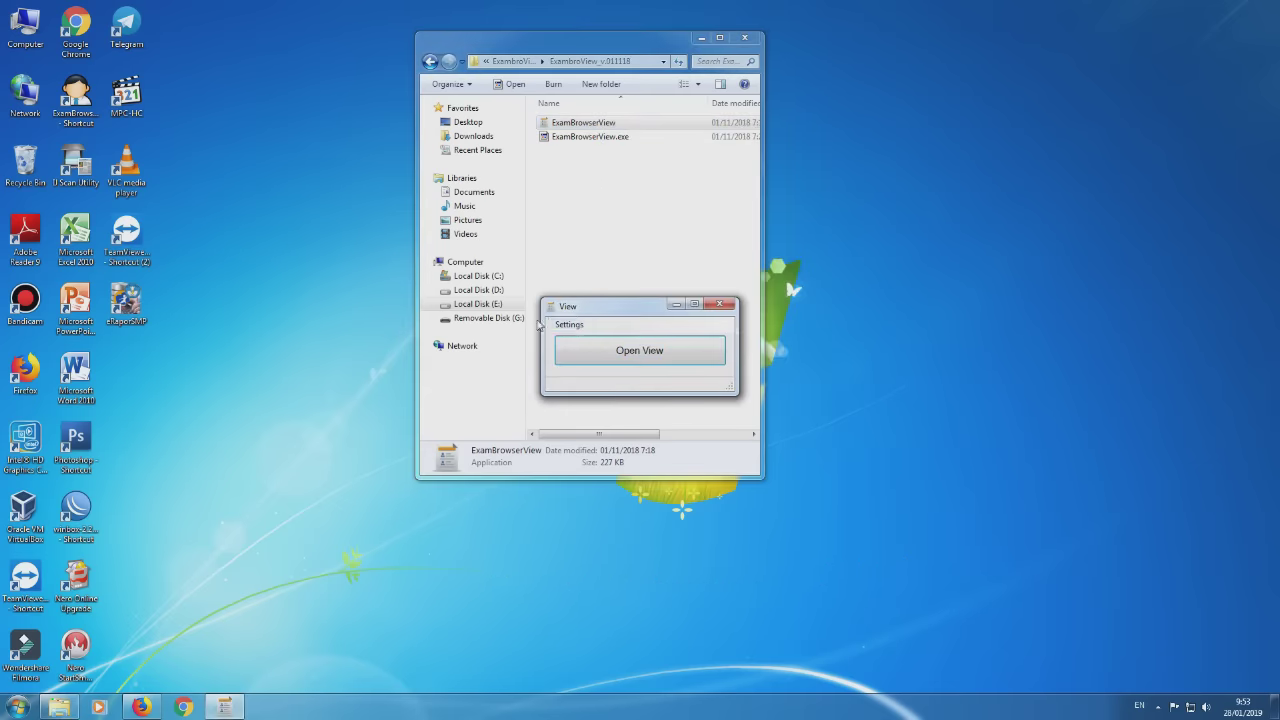
# Step: Open the View settings and copy the Start in path from the Google Chrome desktop shortcut's properties
pyautogui.click(569, 324)
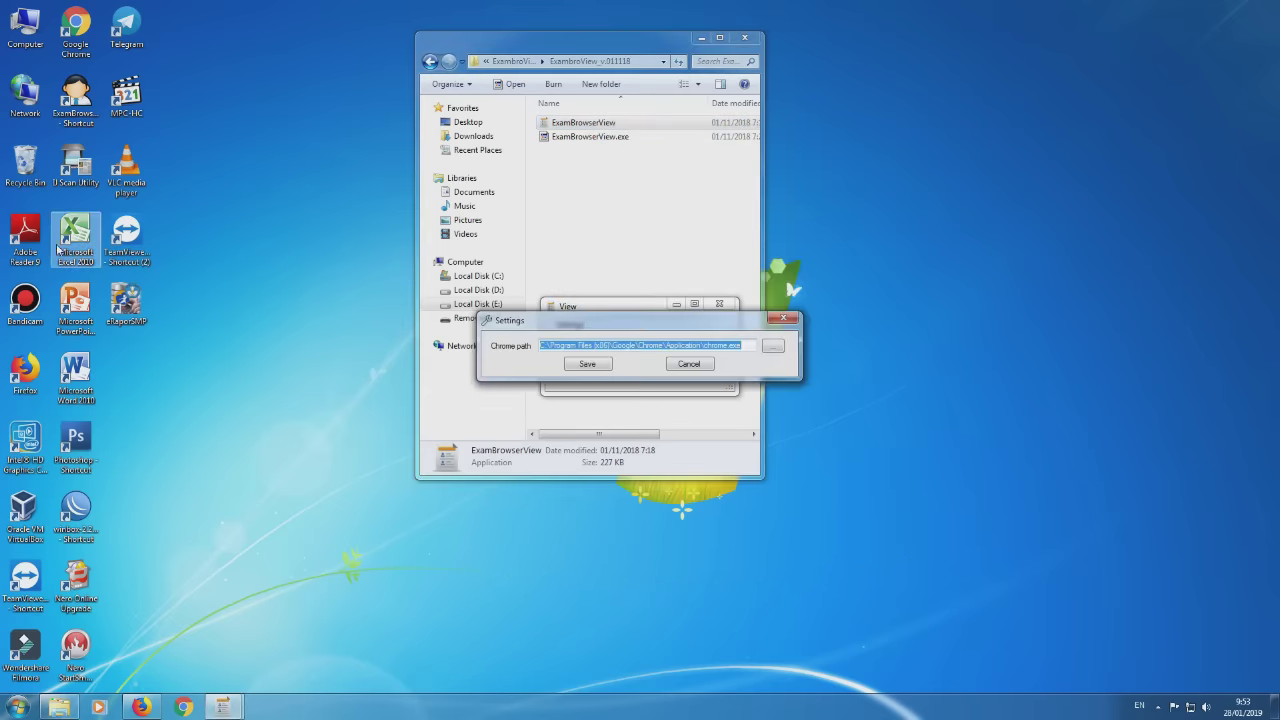
pyautogui.doubleClick(76, 40)
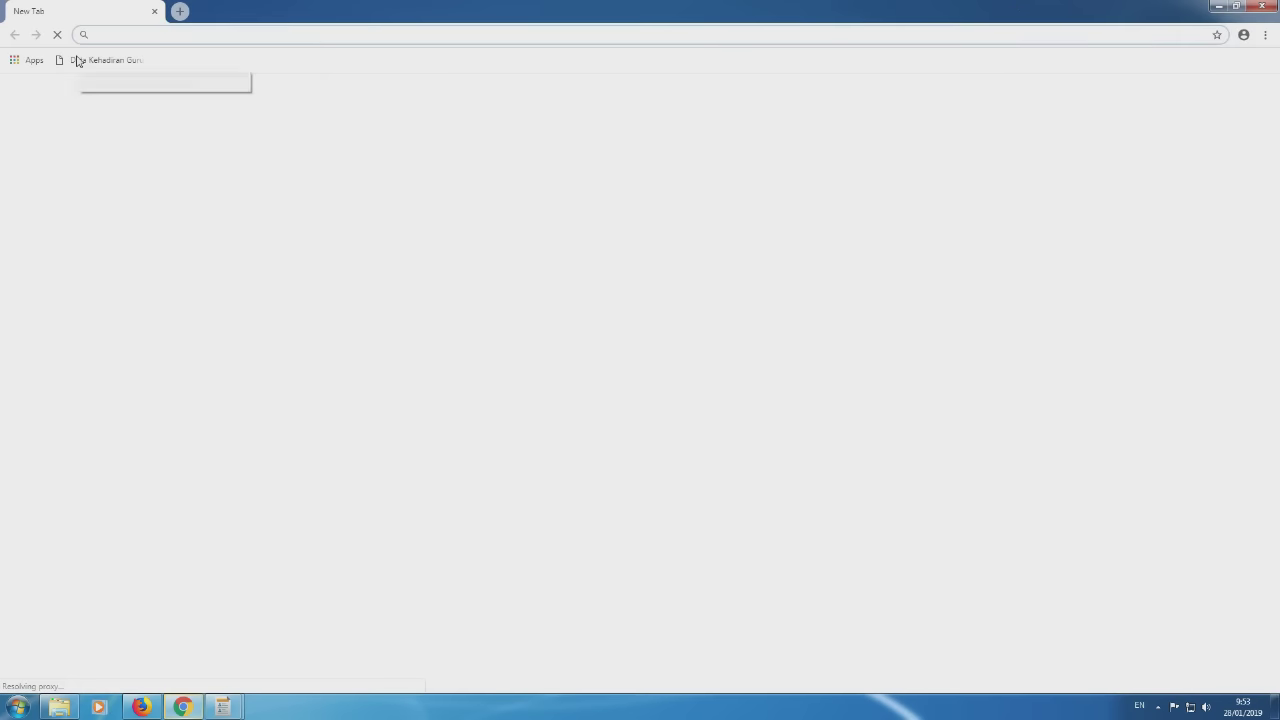
pyautogui.click(1264, 6)
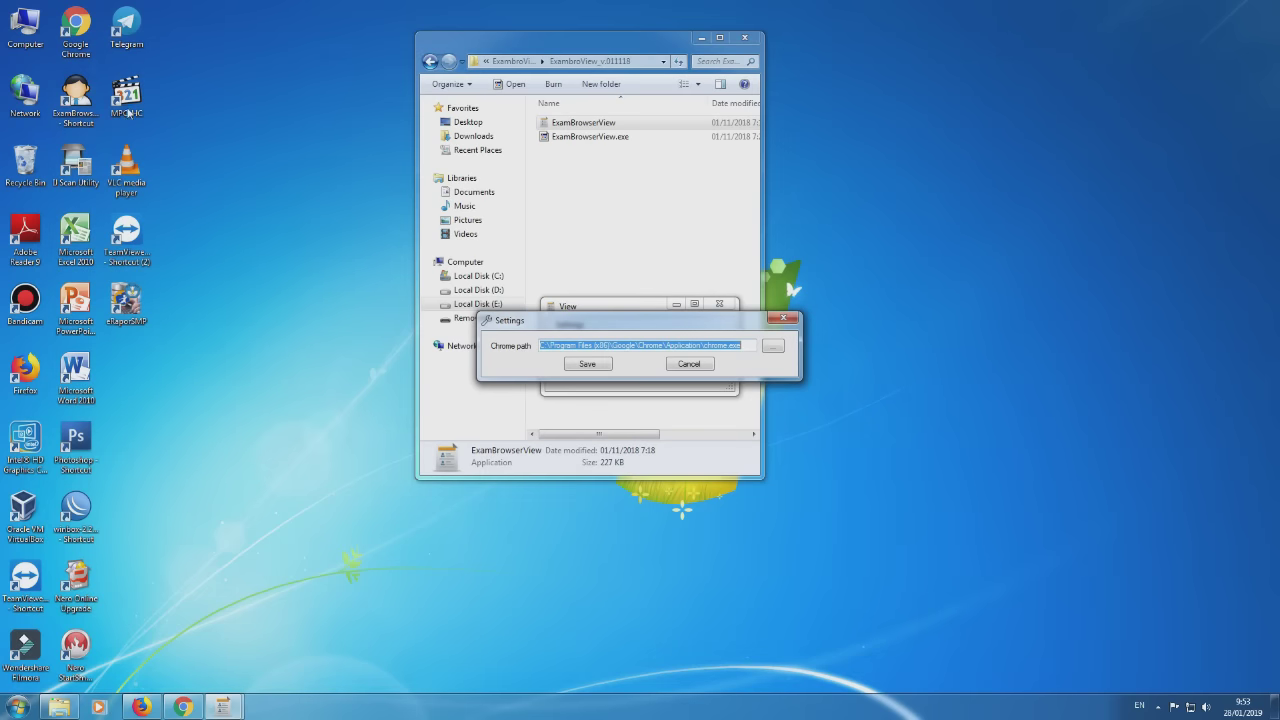
pyautogui.rightClick(75, 45)
pyautogui.click(115, 329)
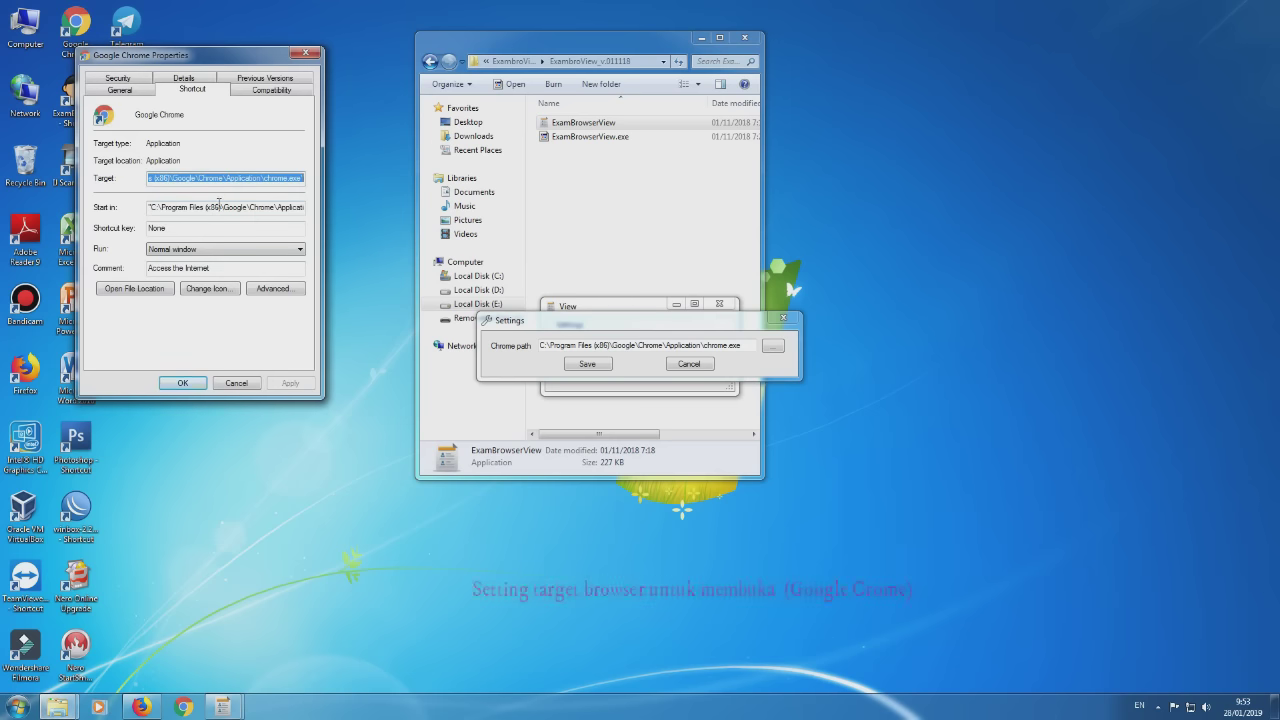
pyautogui.click(219, 202)
pyautogui.hotkey('ctrl', 'a')
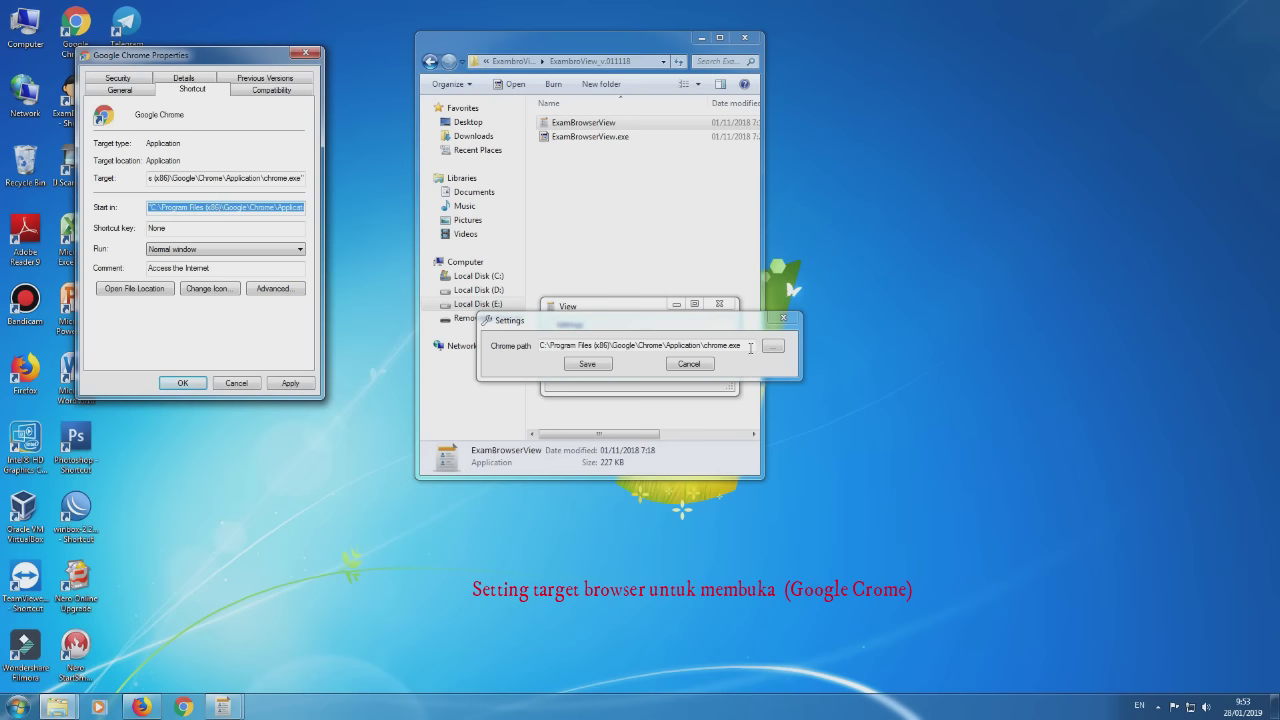
# Step: Set the Chrome path to C:\Program Files (x86)\Google\Chrome\Application\chrome.exe, save it, and close the Chrome properties and View windows
pyautogui.moveTo(744, 345); pyautogui.dragTo(524, 354)
pyautogui.write('"C:\\Program Files (x86)\\Google\\Chrome\\Application"')
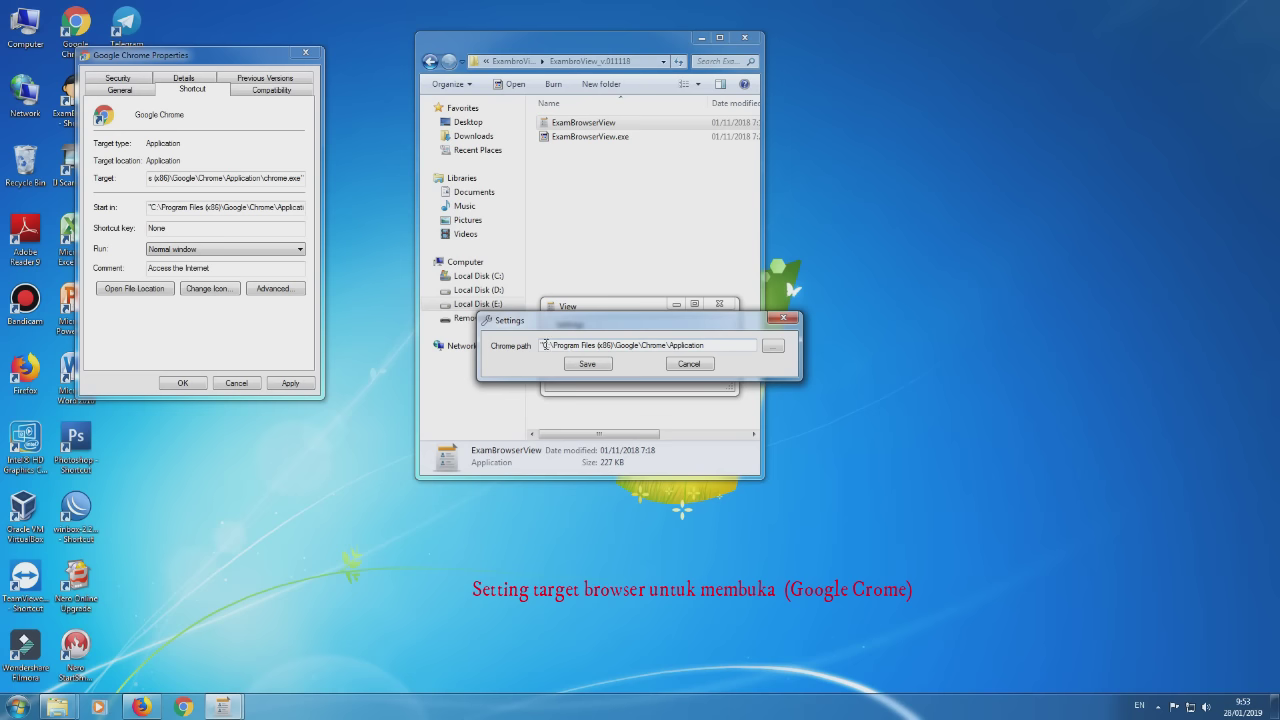
pyautogui.write('\\chrome.exe')
pyautogui.click(578, 366)
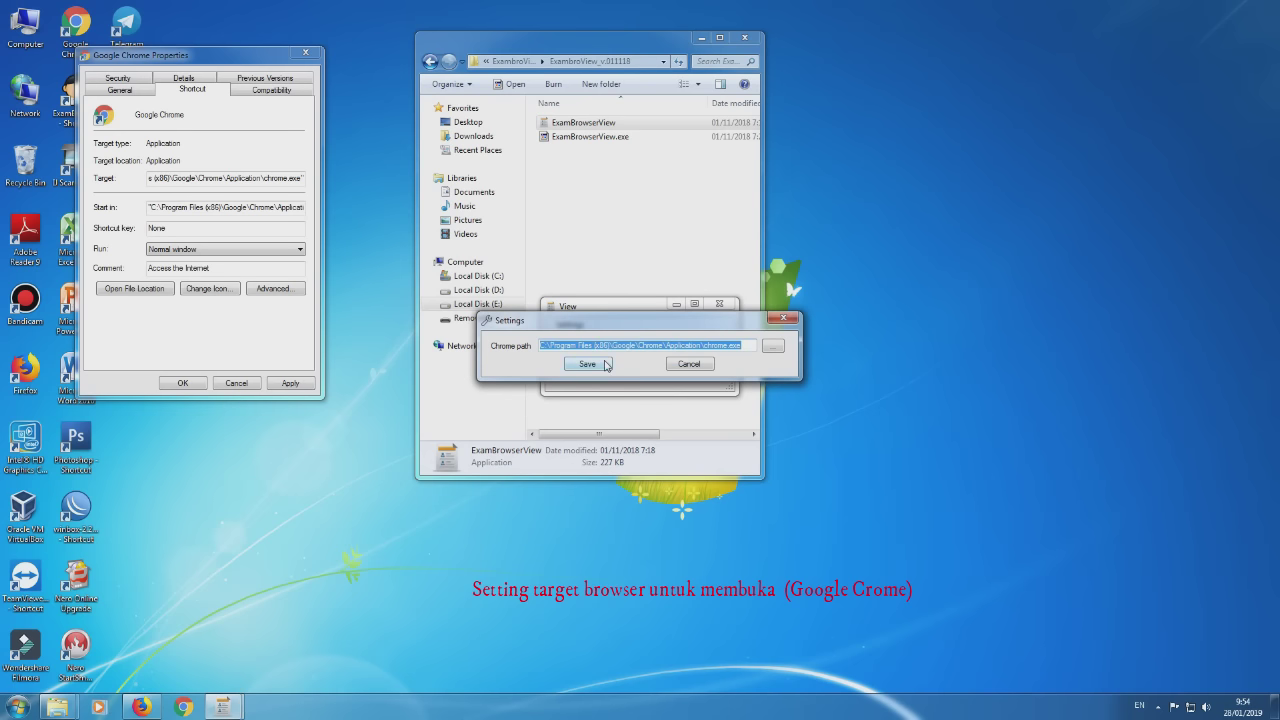
pyautogui.click(605, 366)
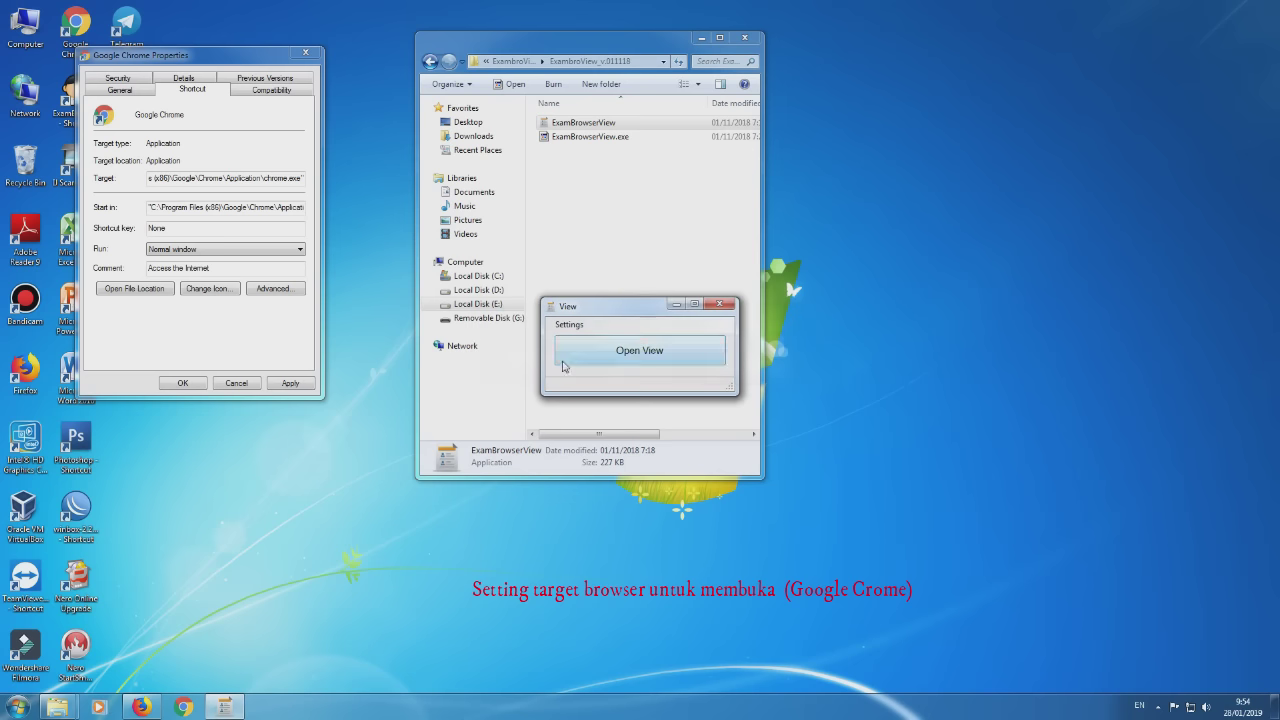
pyautogui.click(194, 384)
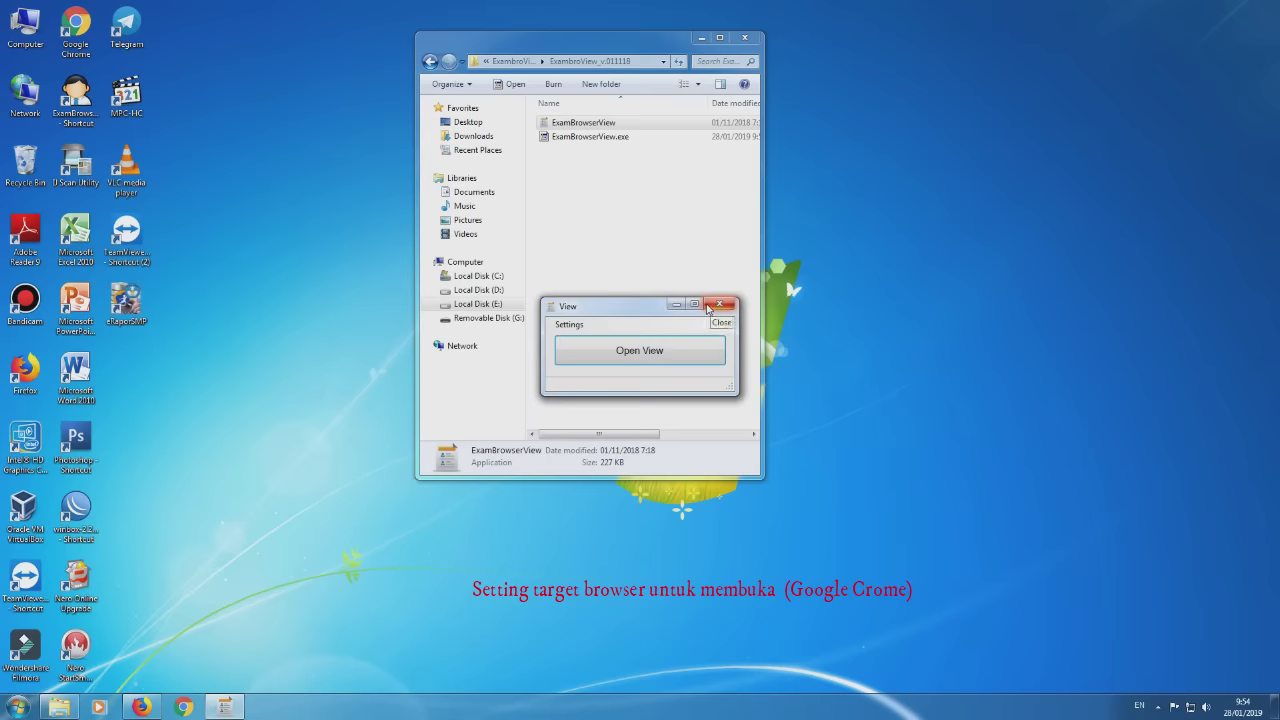
pyautogui.click(708, 305)
# Step: Create a desktop shortcut to the ExamBrowserView application, close its folder window and refresh the desktop
pyautogui.click(623, 263)
pyautogui.click(571, 128)
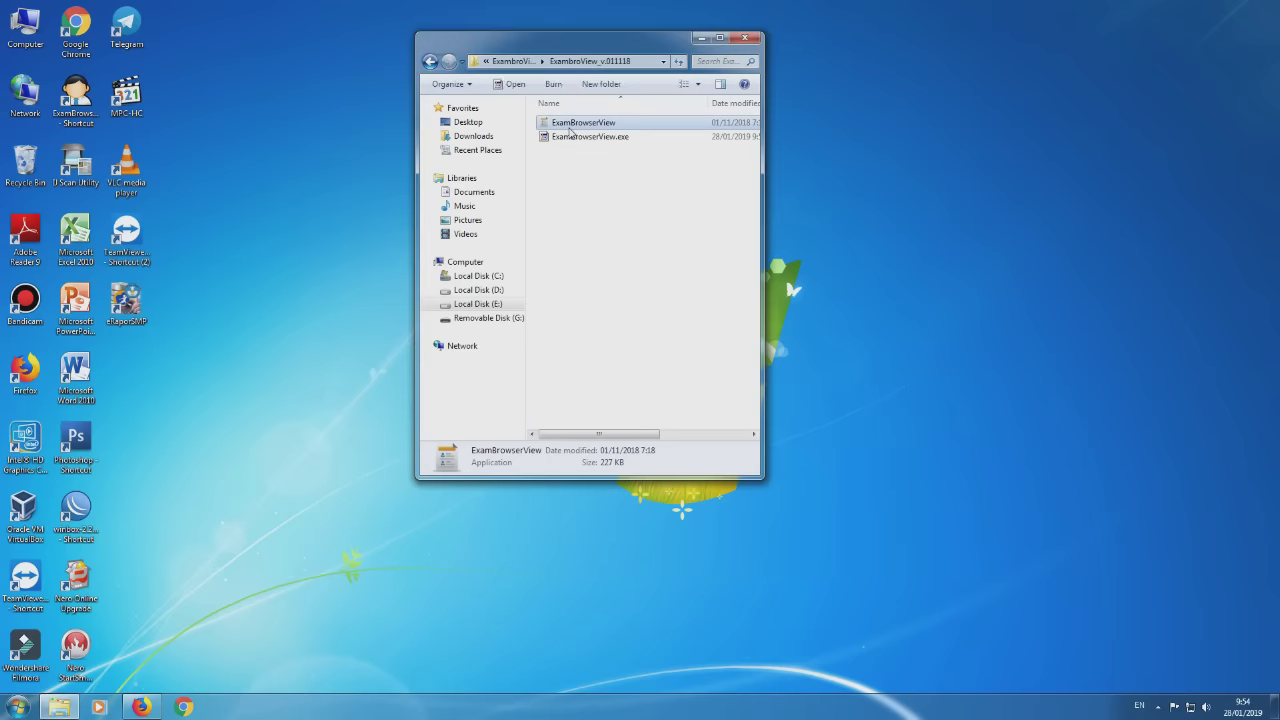
pyautogui.rightClick(570, 128)
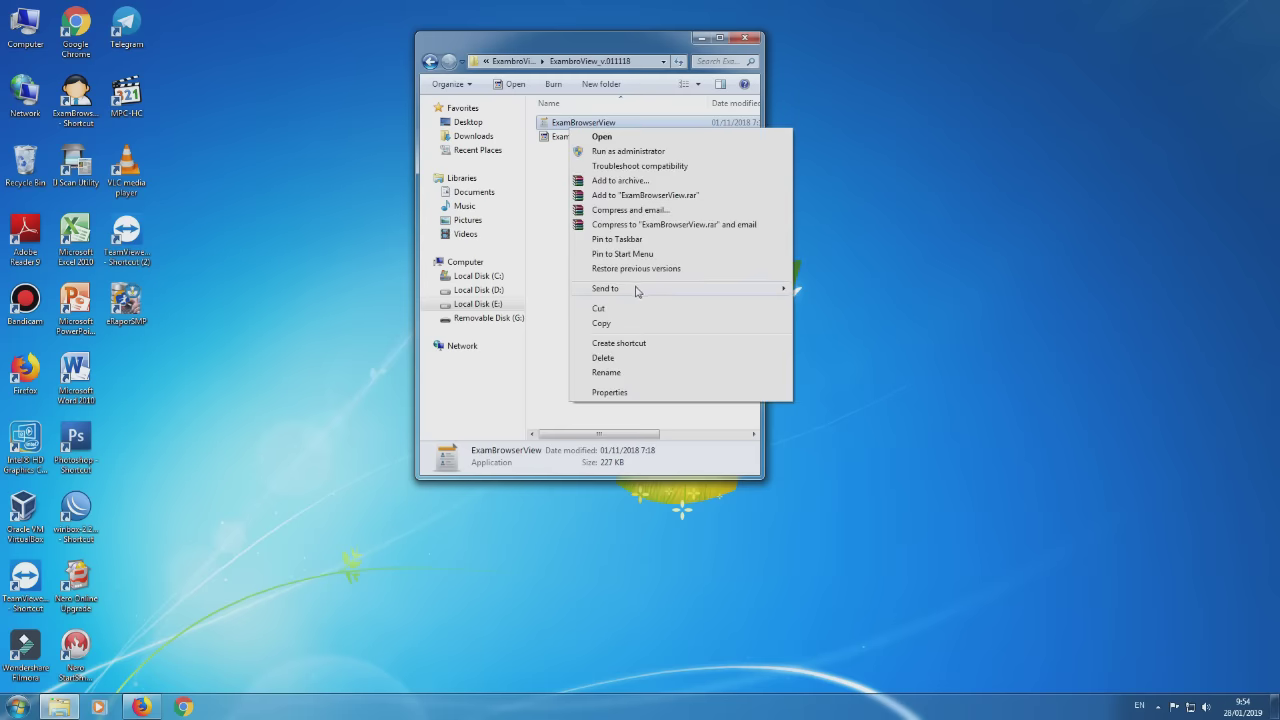
pyautogui.moveTo(636, 290)
pyautogui.click(829, 305)
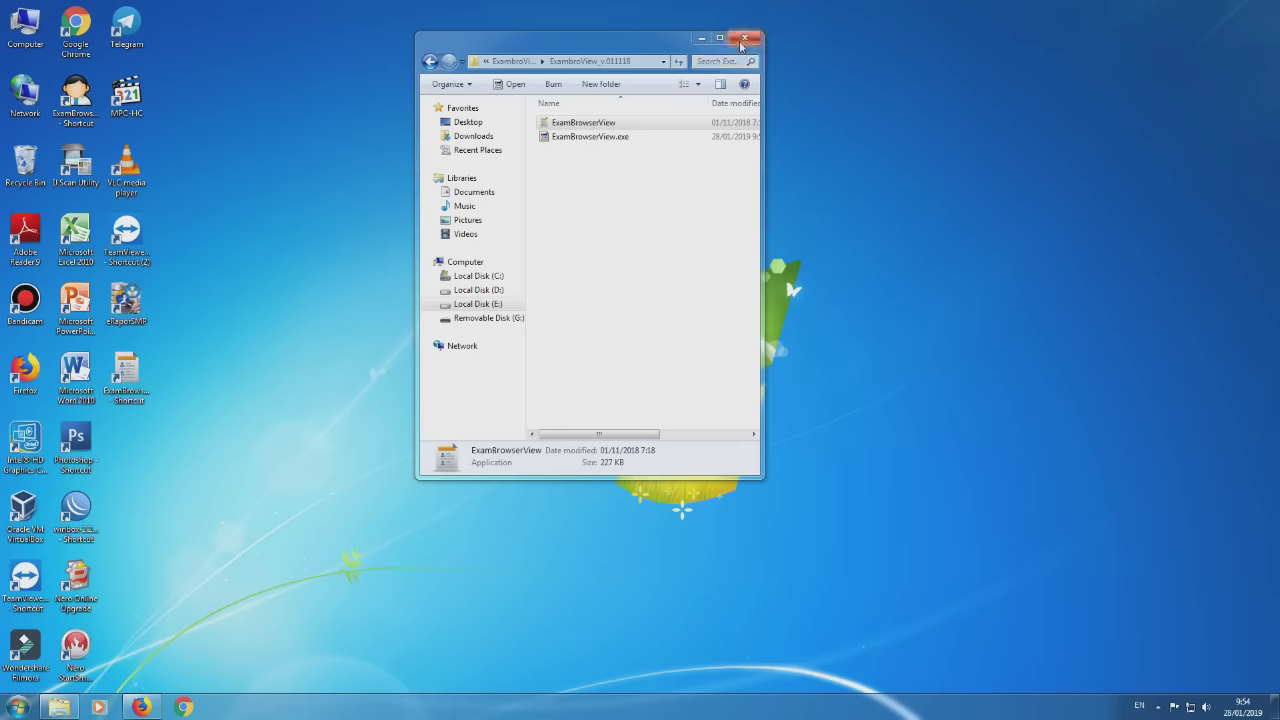
pyautogui.click(742, 40)
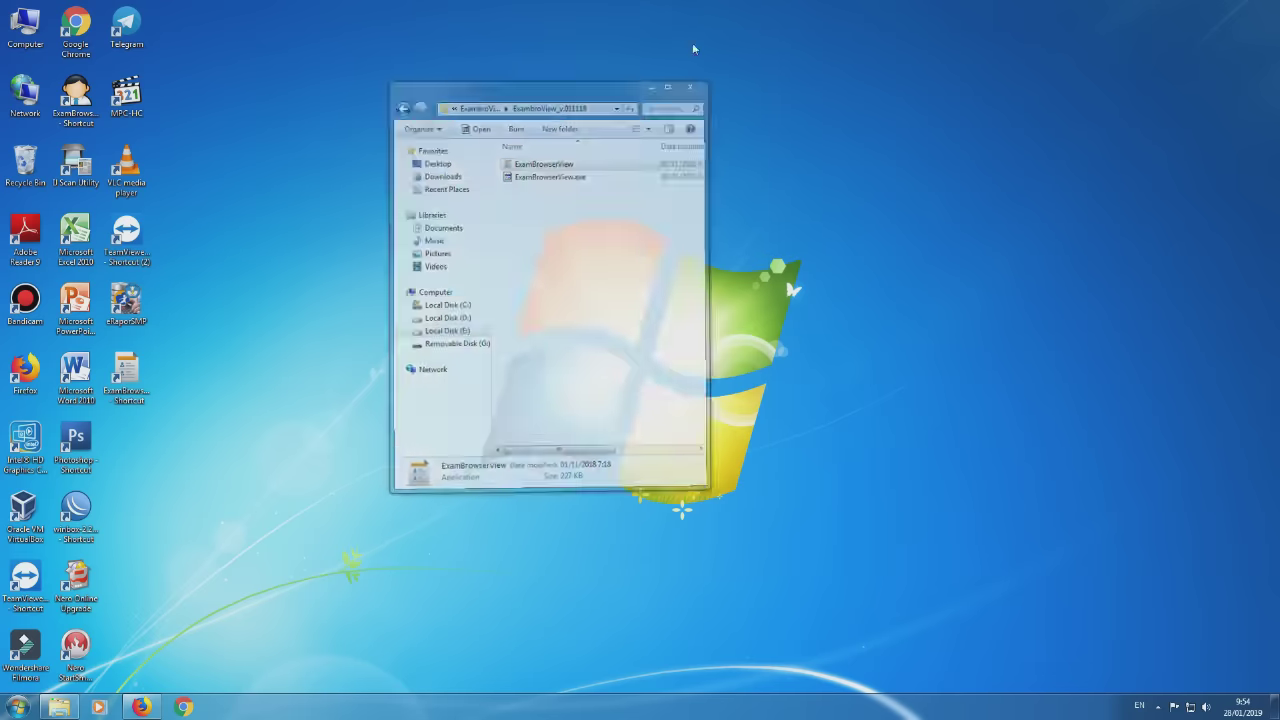
pyautogui.rightClick(548, 164)
pyautogui.click(578, 203)
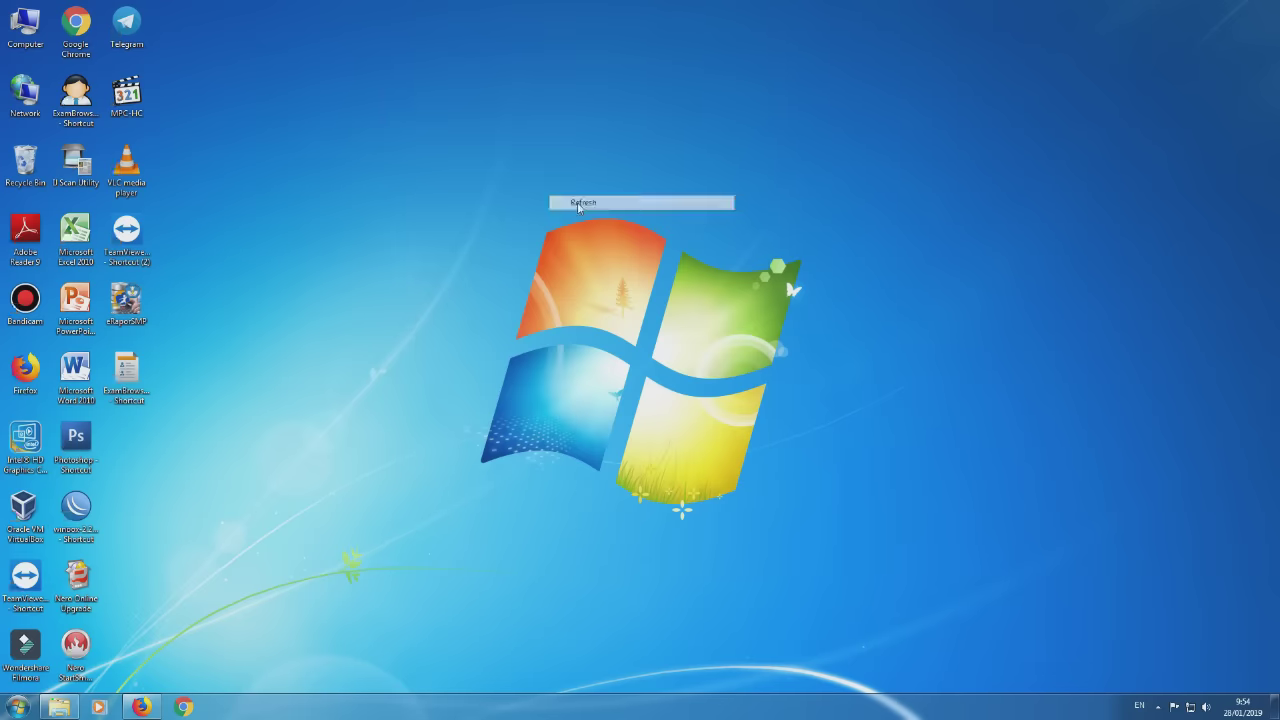
# Step: Launch ExamBrowser Admin from its desktop shortcut and restore its window to a smaller size away from the desktop icons
pyautogui.rightClick(72, 114)
pyautogui.click(113, 167)
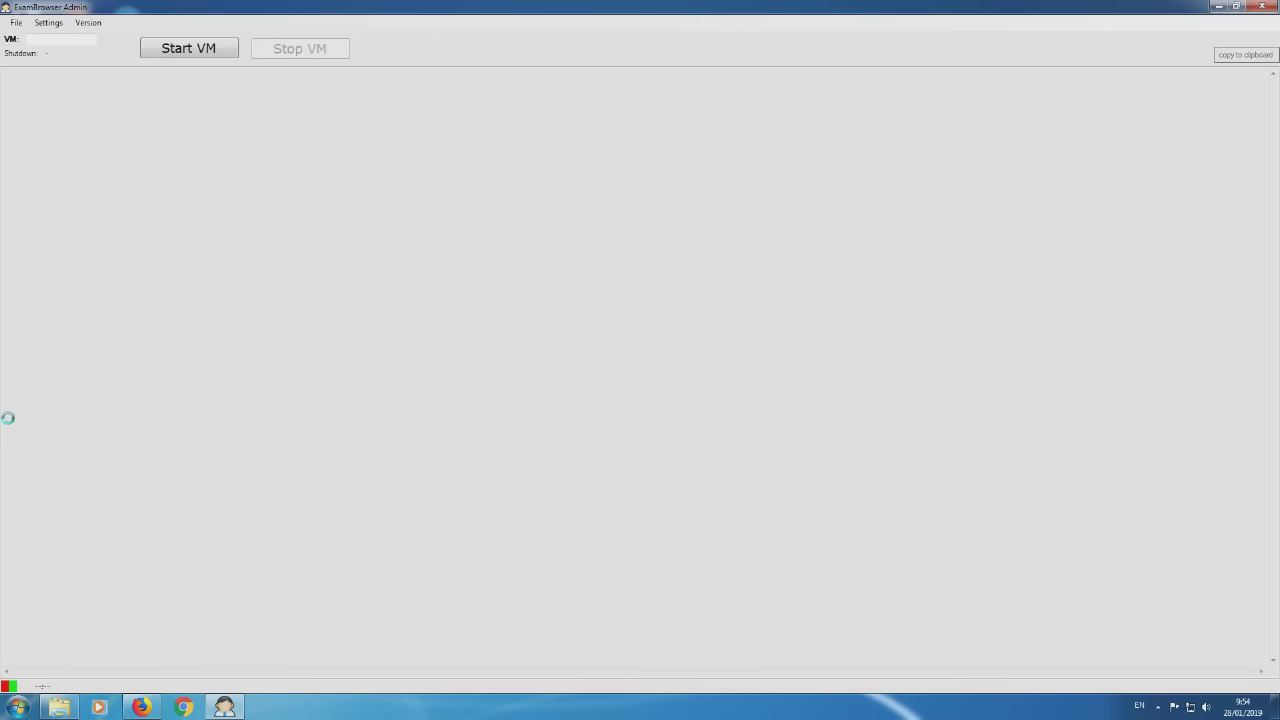
pyautogui.click(1237, 6)
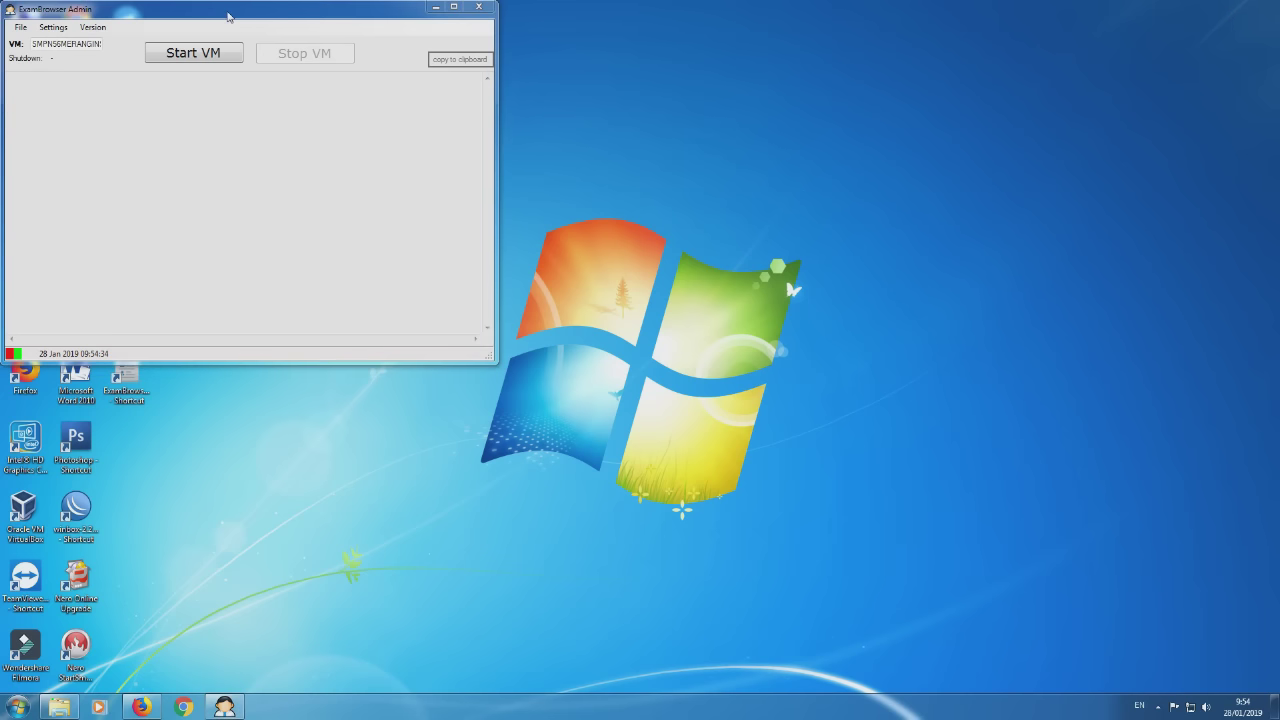
pyautogui.moveTo(229, 12); pyautogui.dragTo(417, 11)
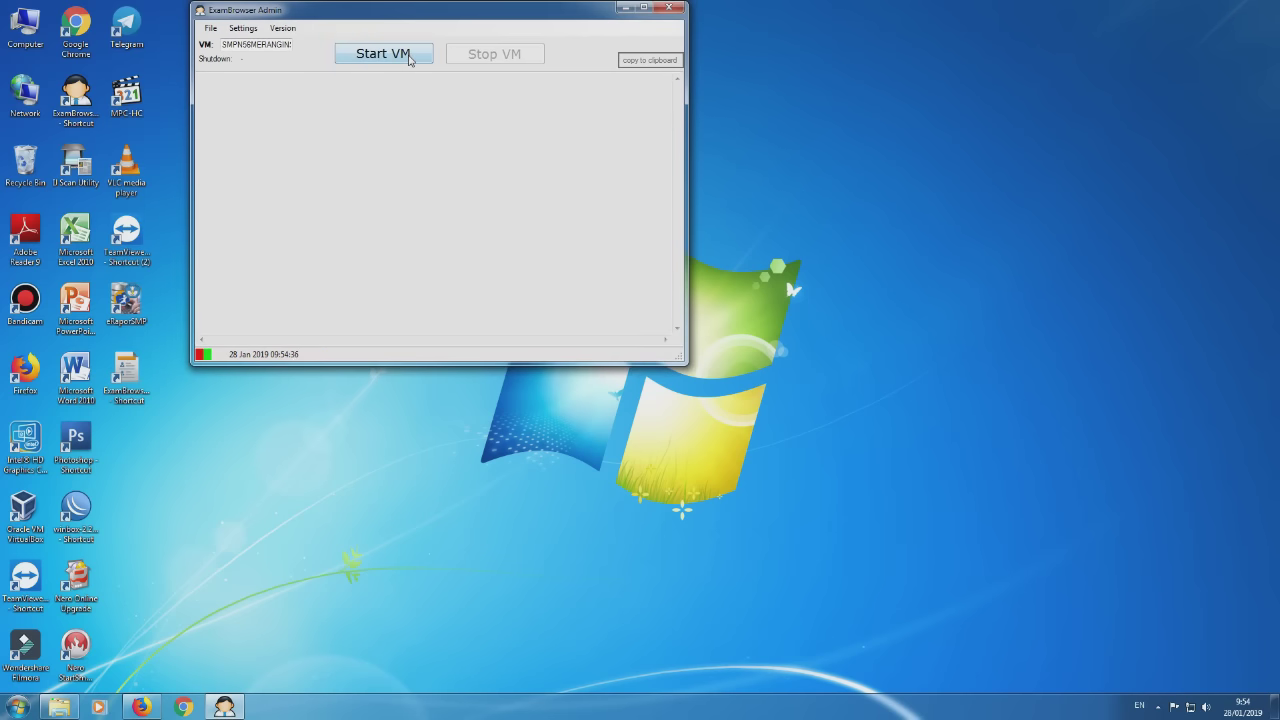
# Step: Start the virtual machine and agree to continue after the server checks, closing the Chrome data directory dialog
pyautogui.click(409, 60)
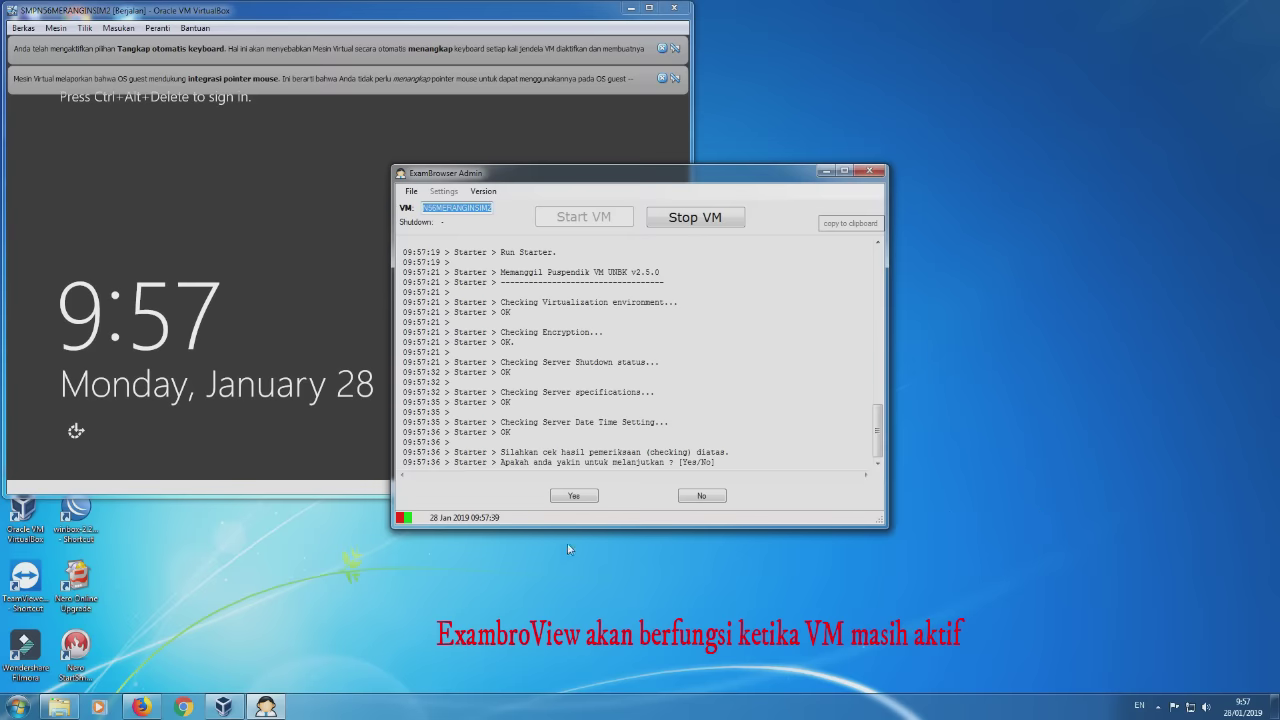
pyautogui.click(566, 495)
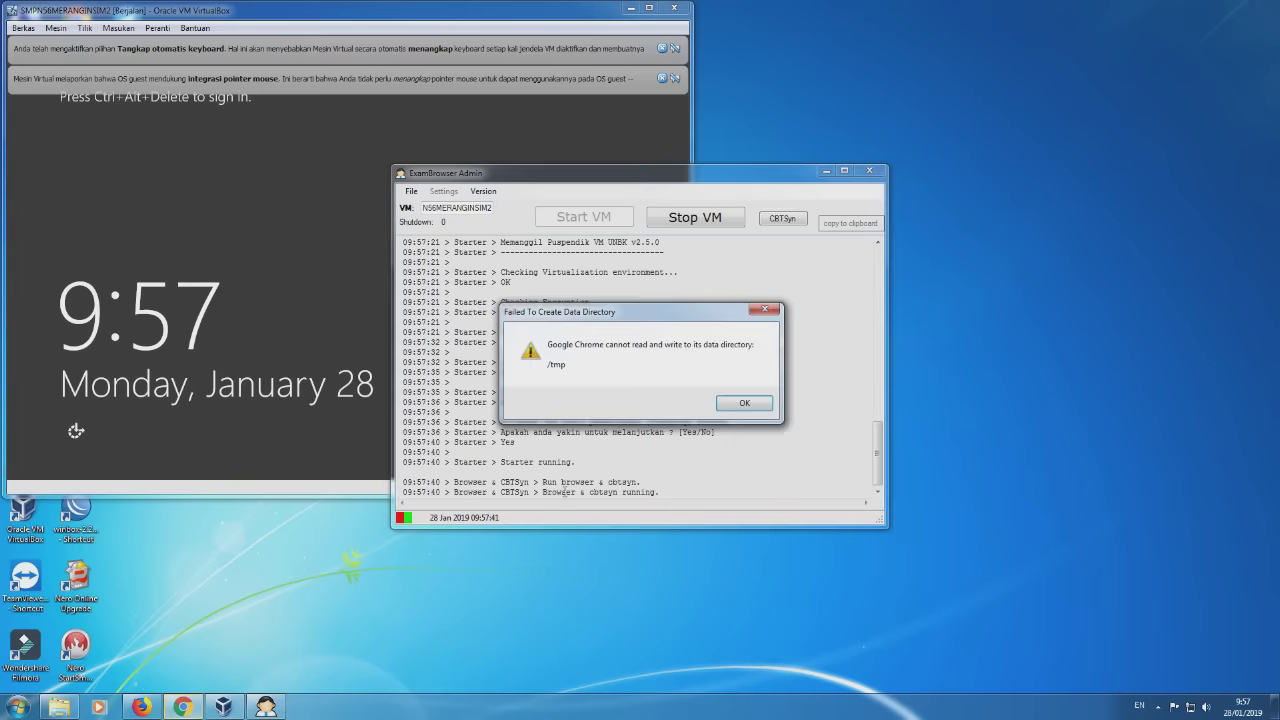
pyautogui.click(730, 405)
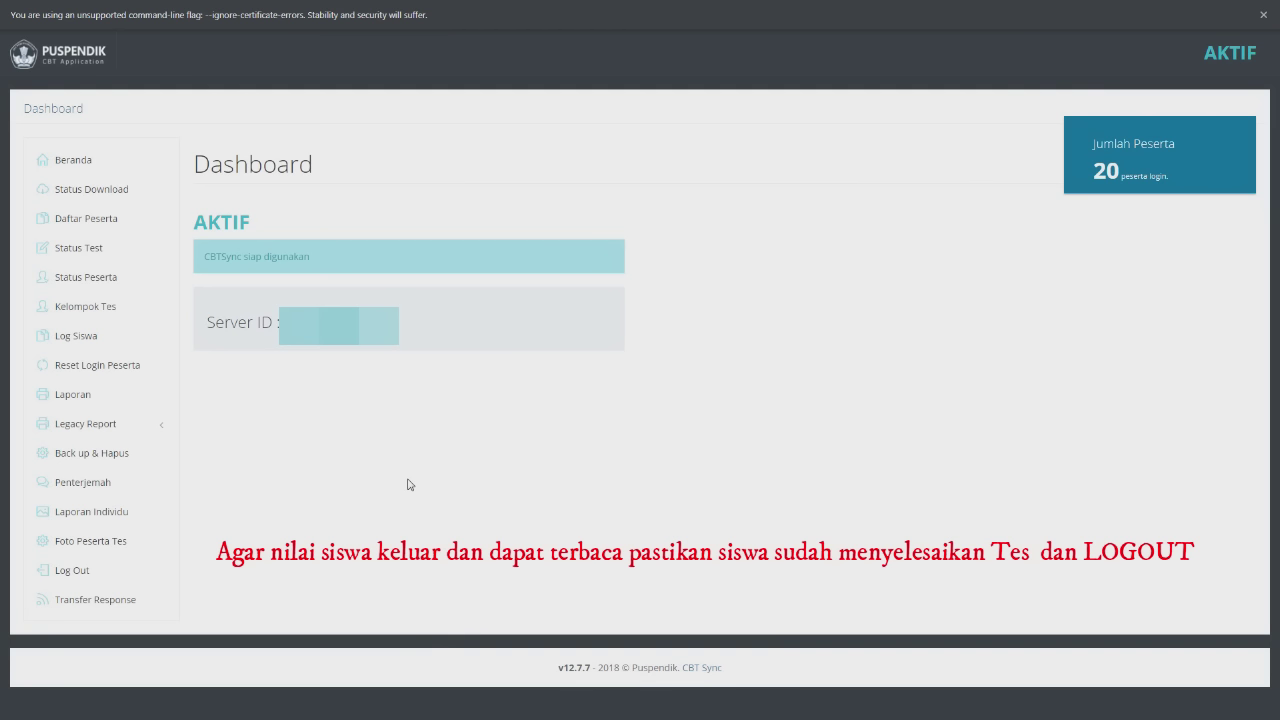
# Step: Review the Status Tes page and the Status Peserta participant list in CBT Sync
pyautogui.click(80, 251)
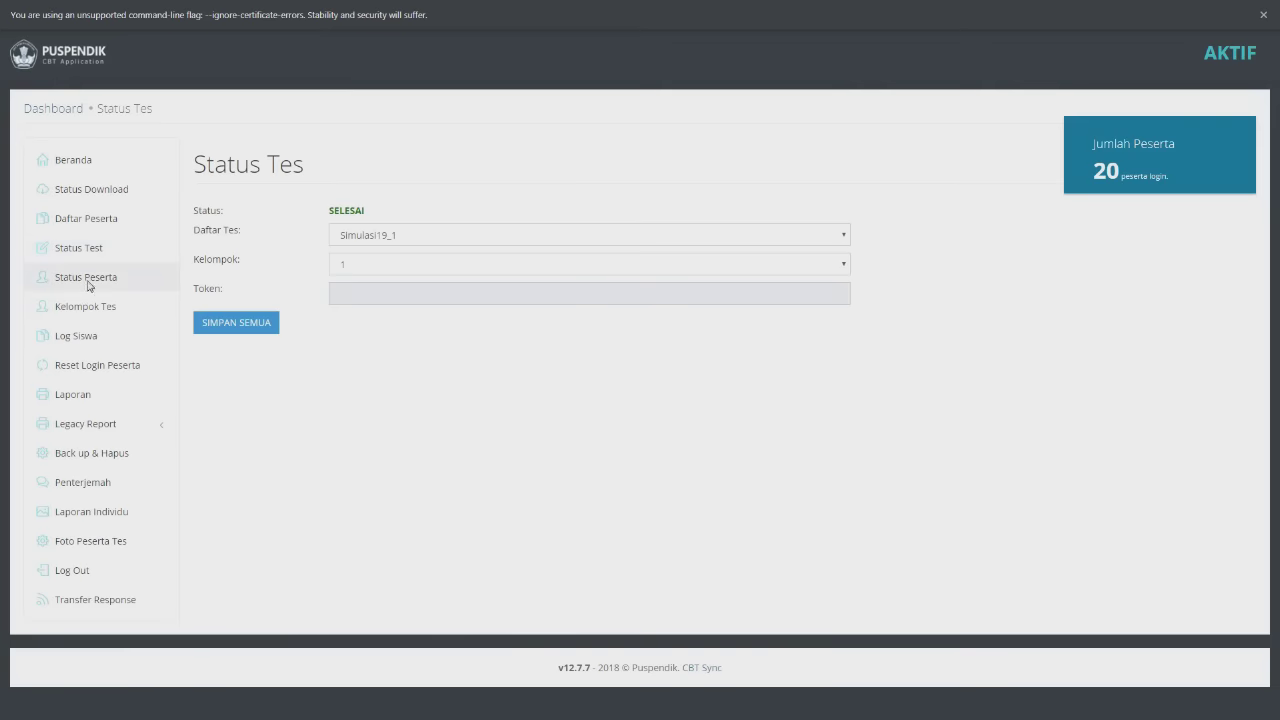
pyautogui.click(88, 286)
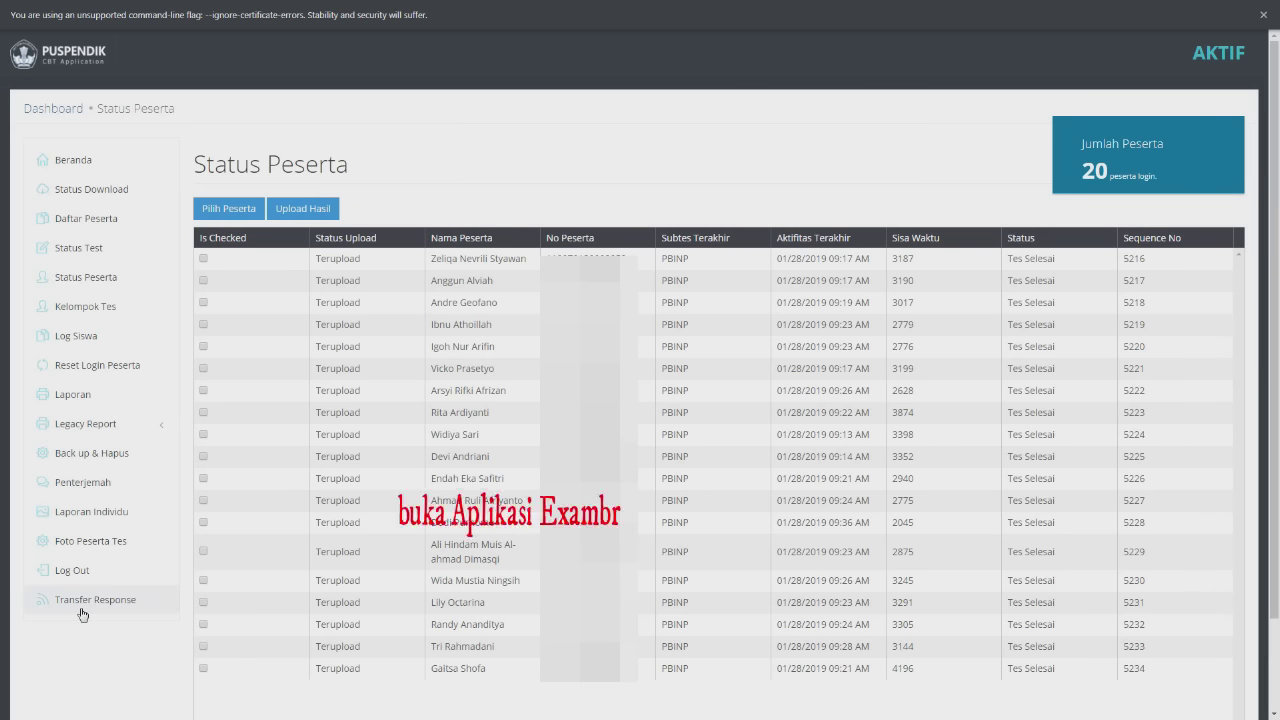
# Step: Search the computer for "Exambro", launch the ExamBrowserView shortcut and open its view, closing the Chrome data directory dialog
pyautogui.press('super')
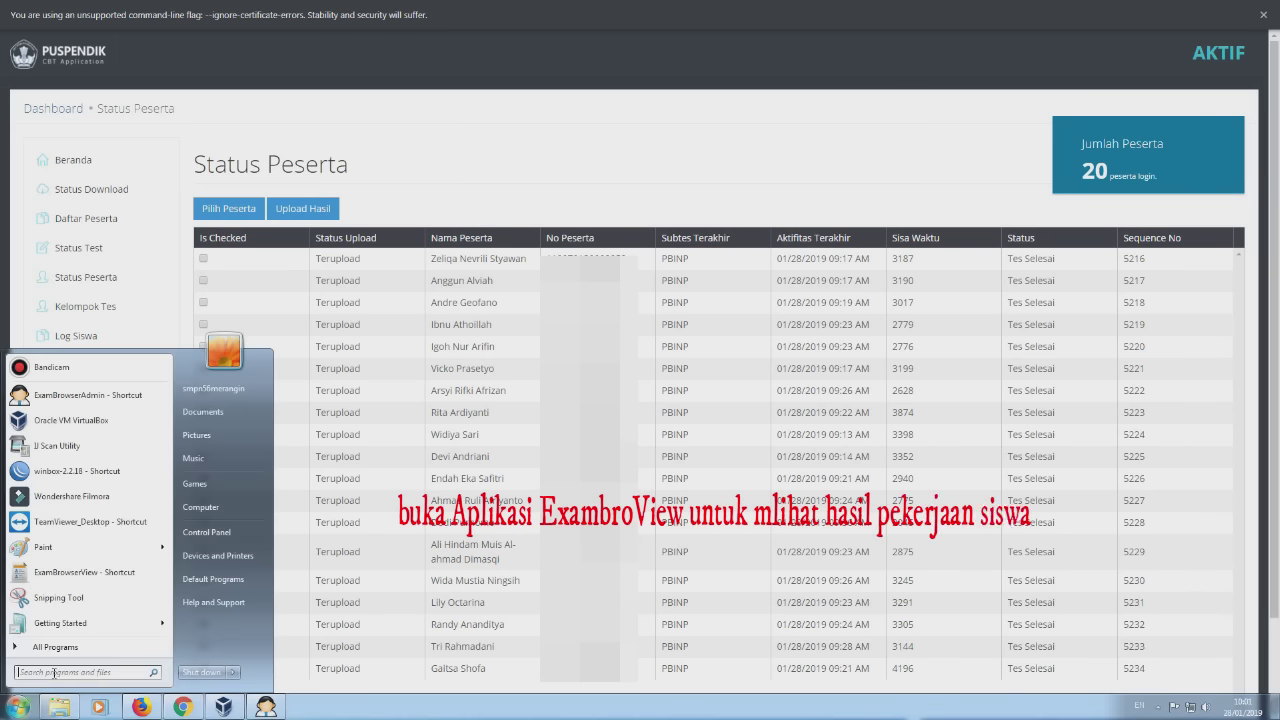
pyautogui.click(54, 673)
pyautogui.write('e')
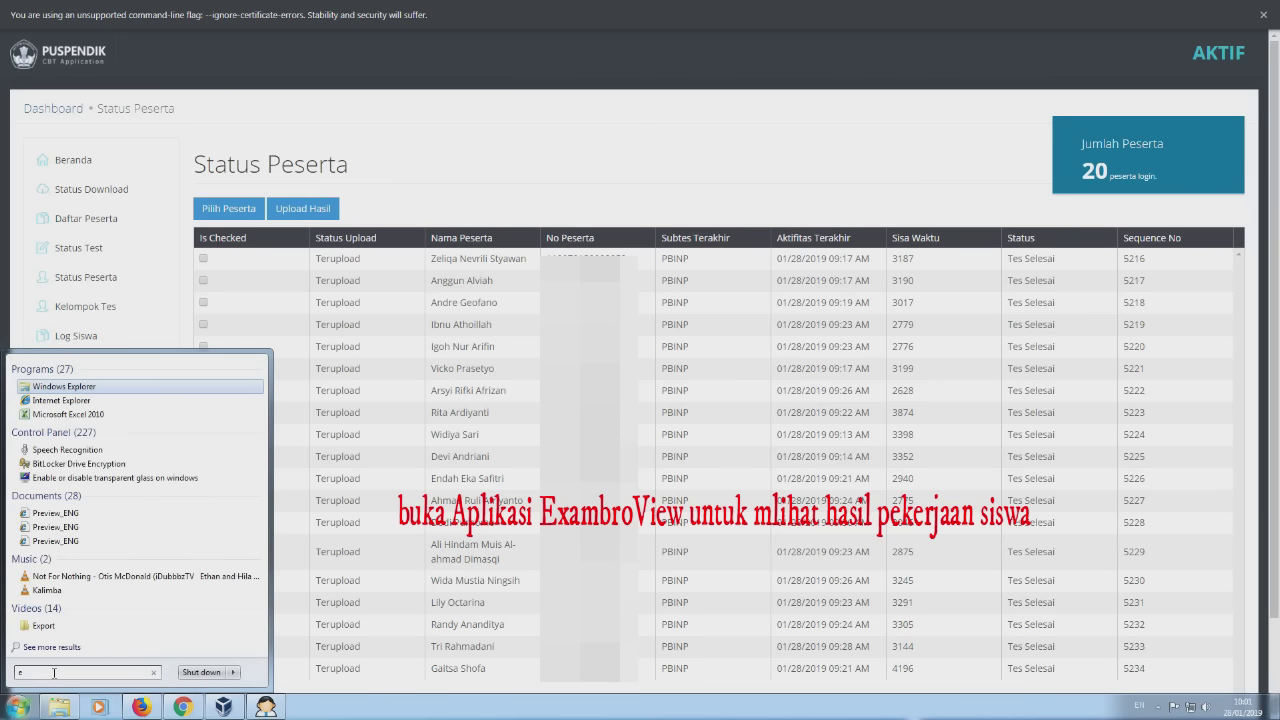
pyautogui.press('BackSpace')
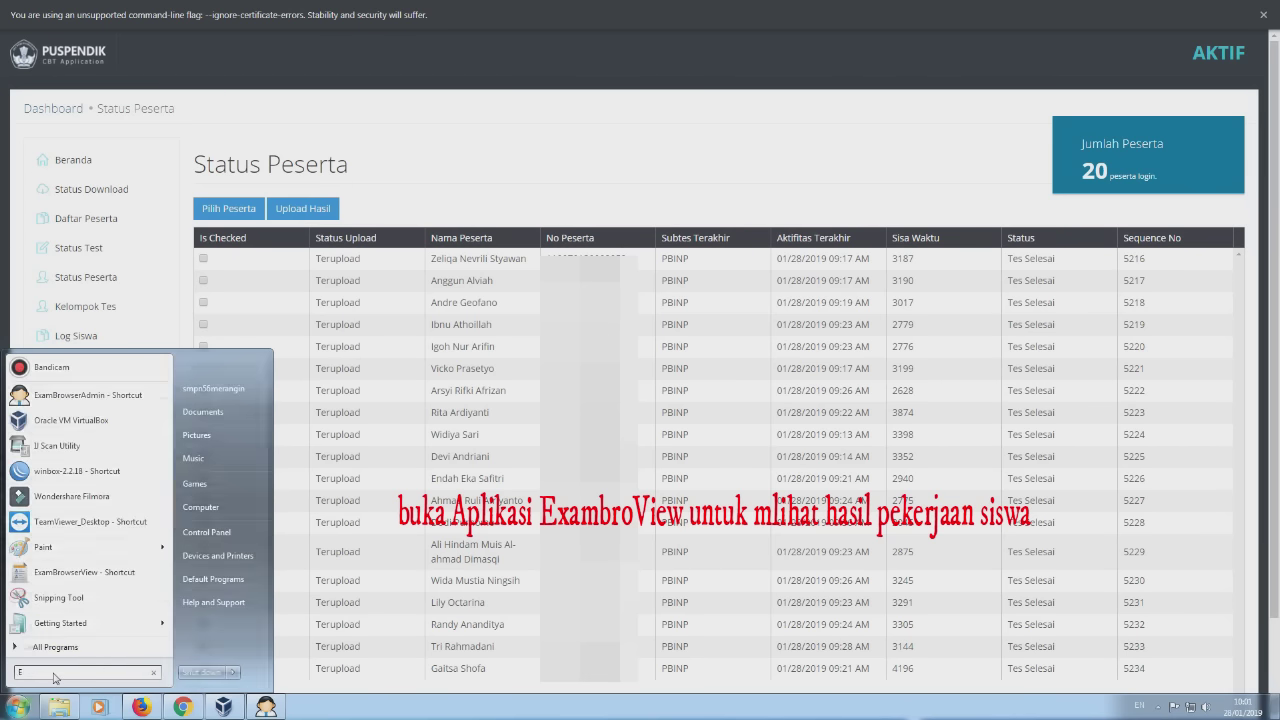
pyautogui.write('Exa')
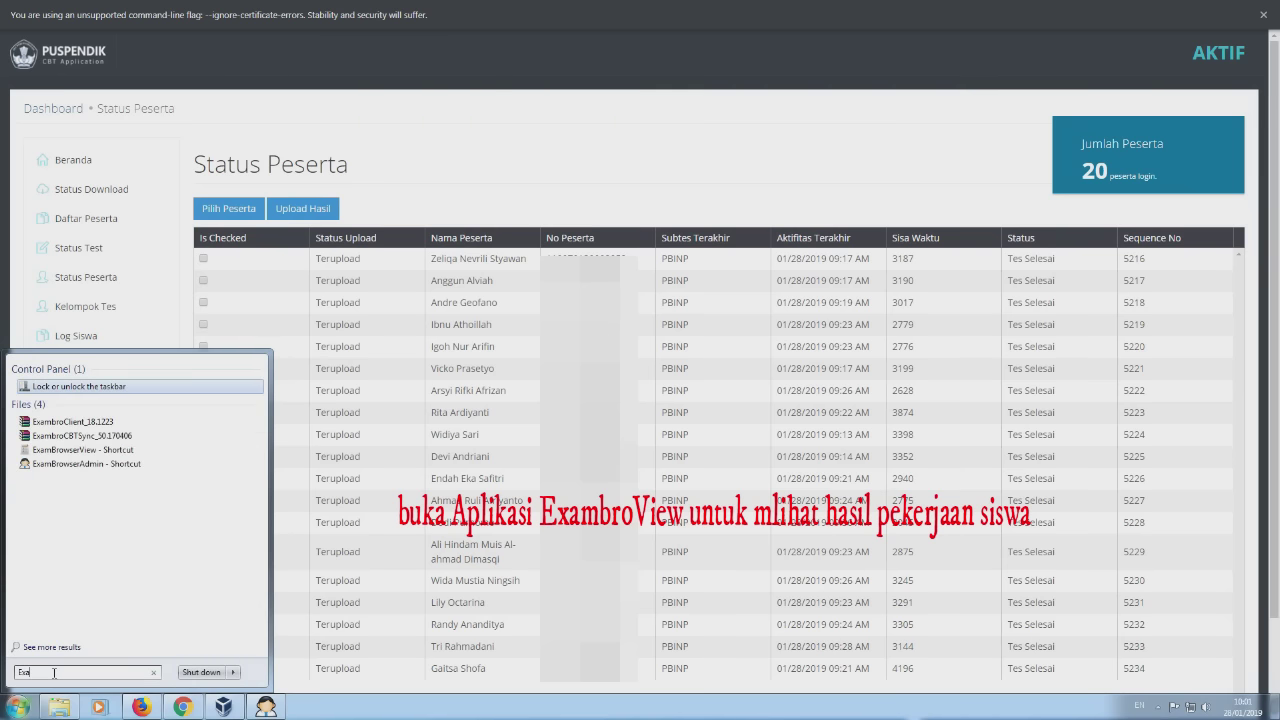
pyautogui.write('mbro')
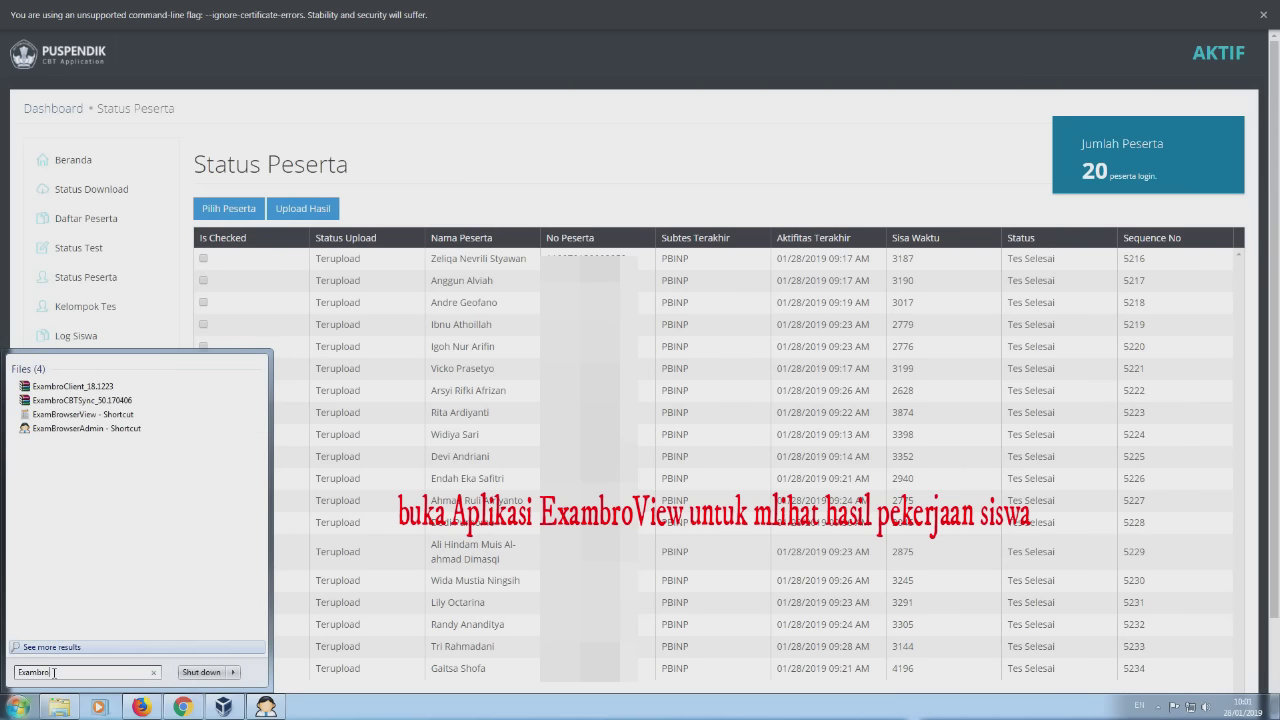
pyautogui.click(96, 414)
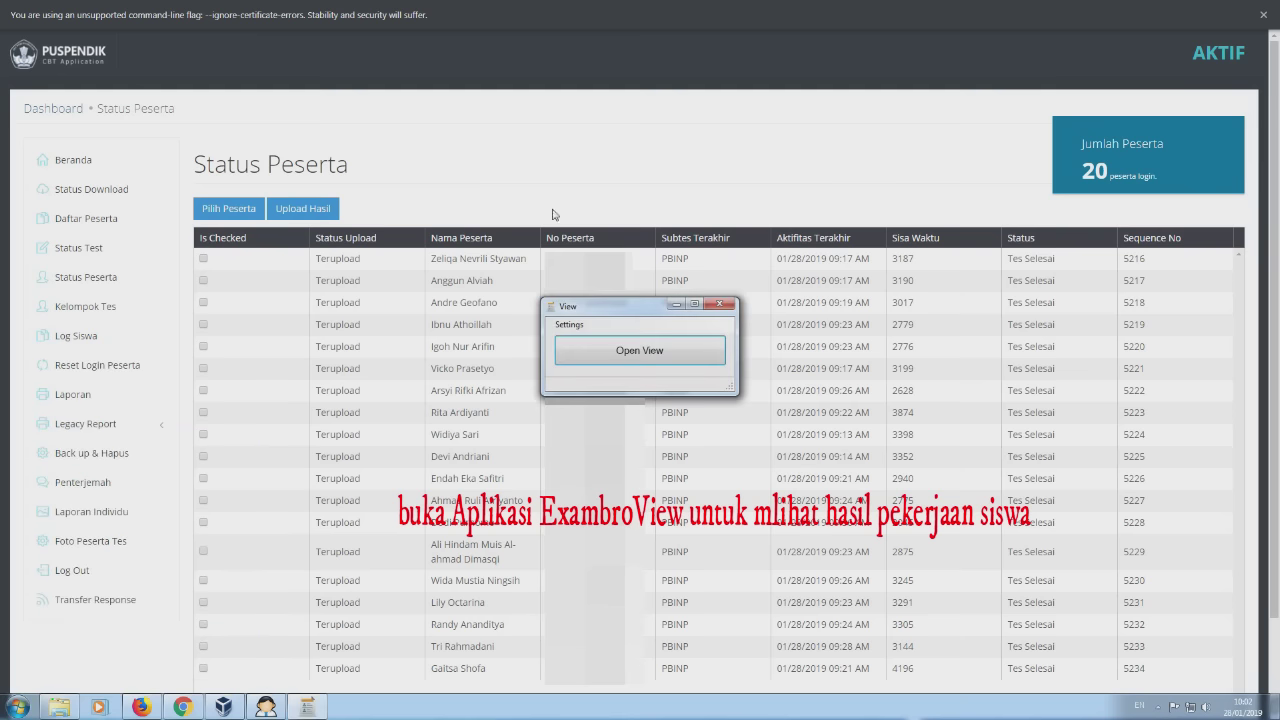
pyautogui.click(601, 366)
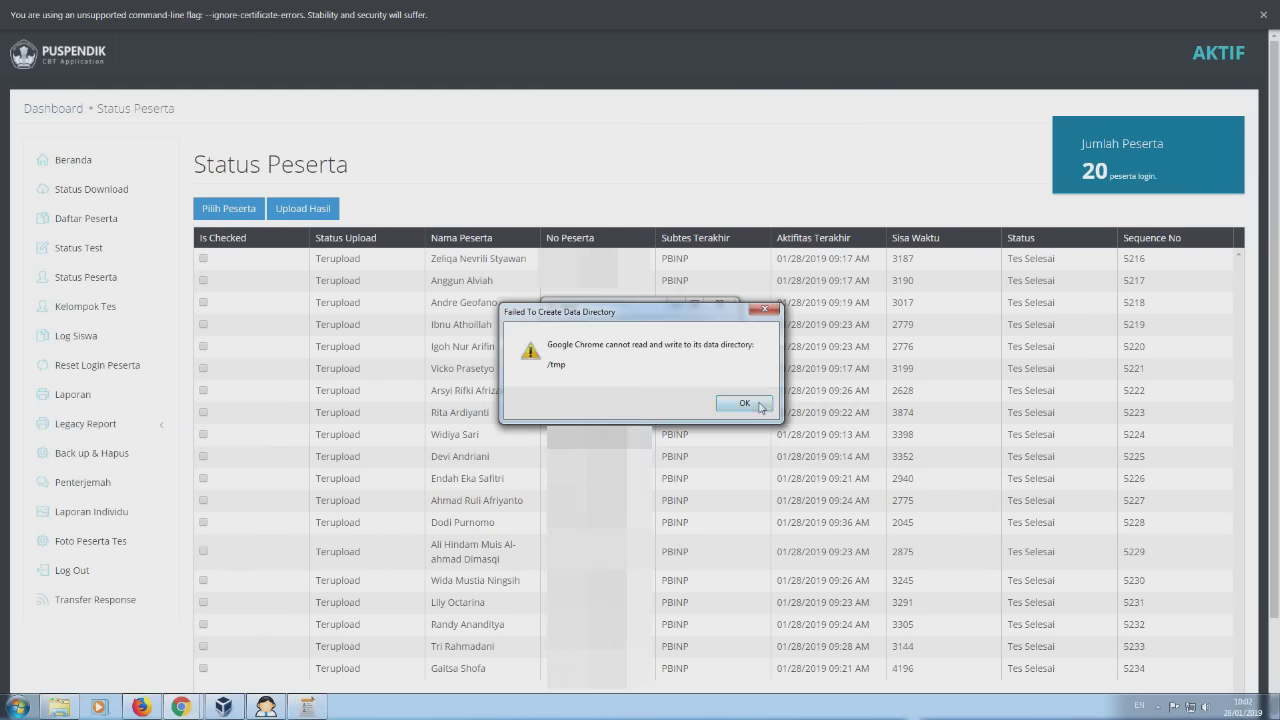
pyautogui.click(760, 406)
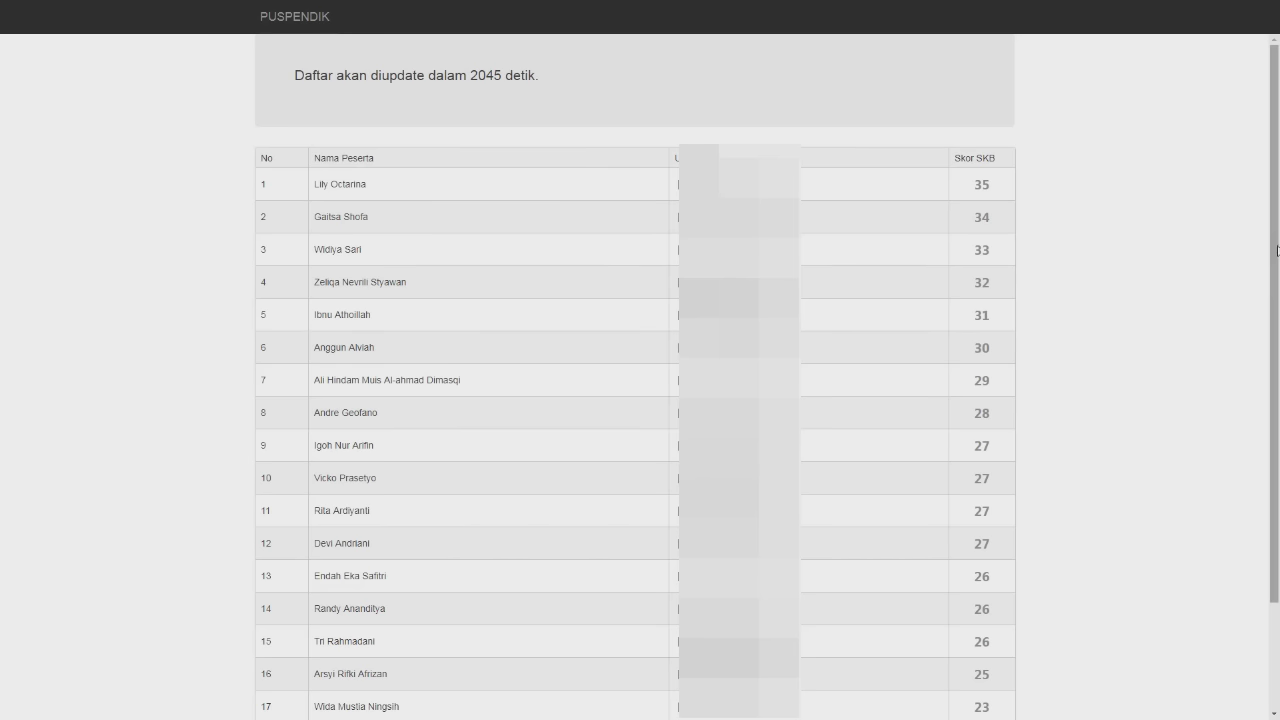
# Step: Review the participants' Skor SKB results in the PUSPENDIK score list
pyautogui.scroll(-1, 1273, 270)
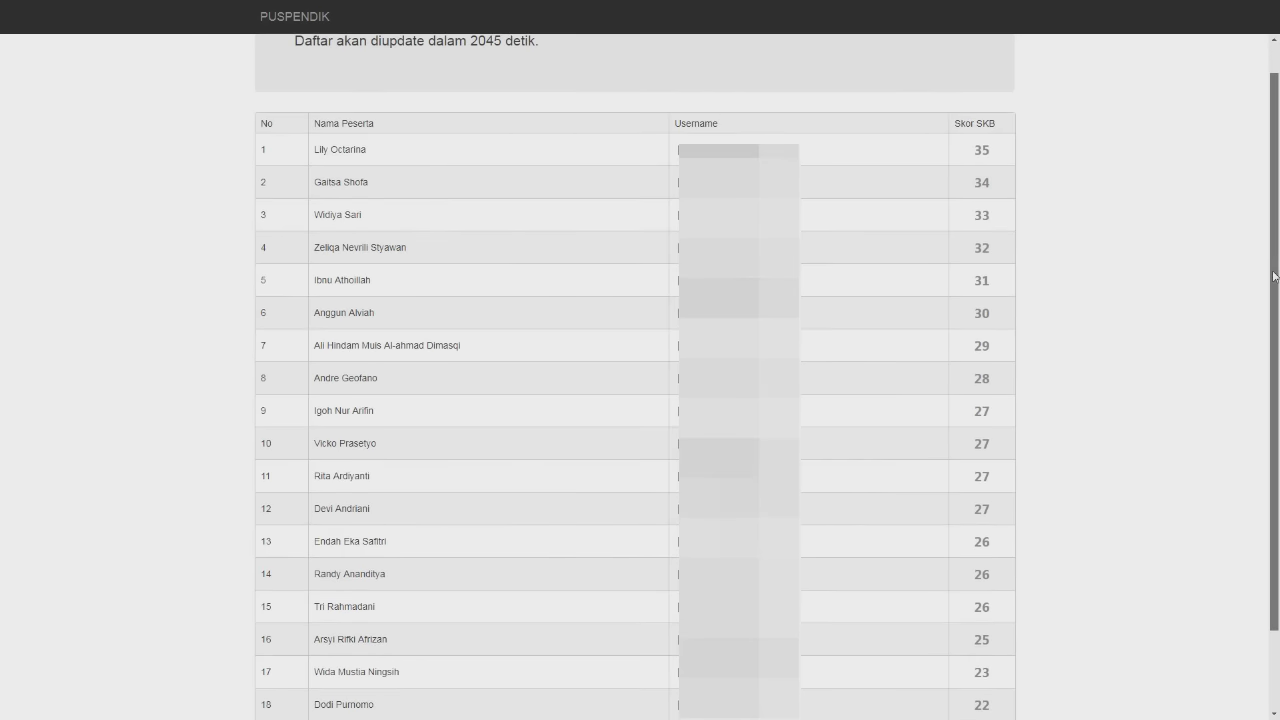
pyautogui.scroll(1, 1116, 259)
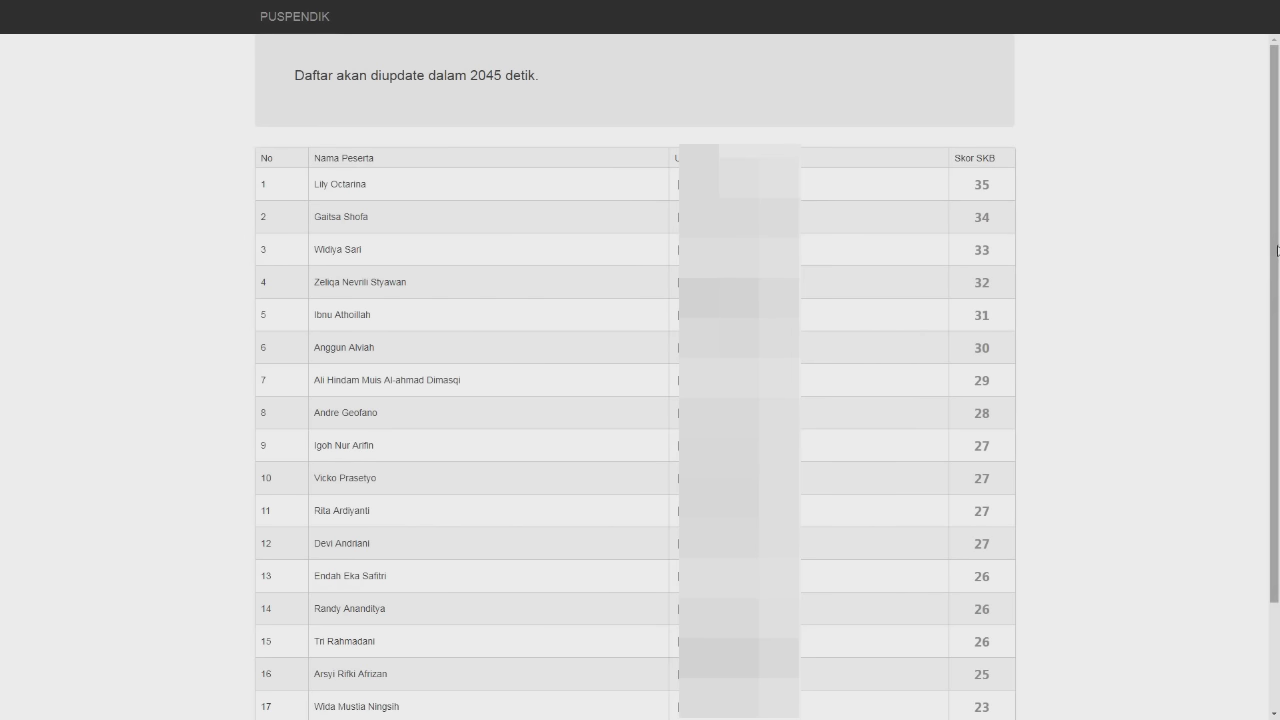
pyautogui.scroll(-1, 1275, 268)
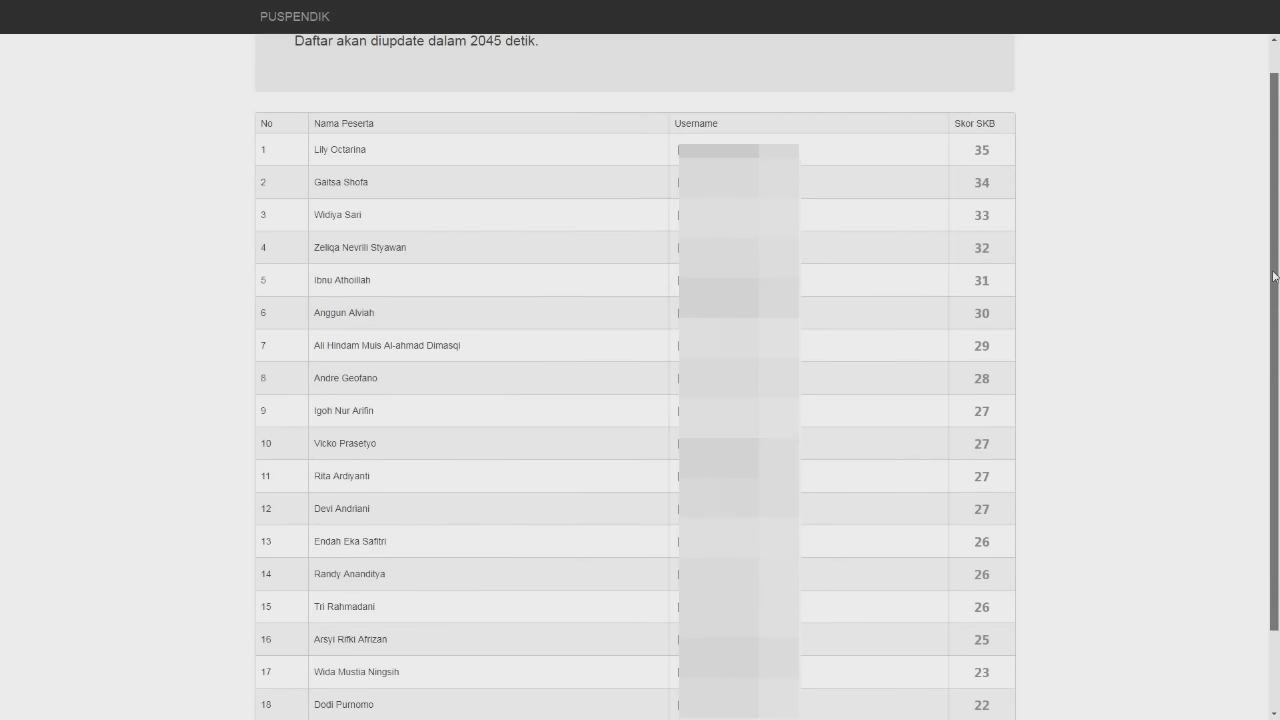
pyautogui.scroll(1, 1117, 258)
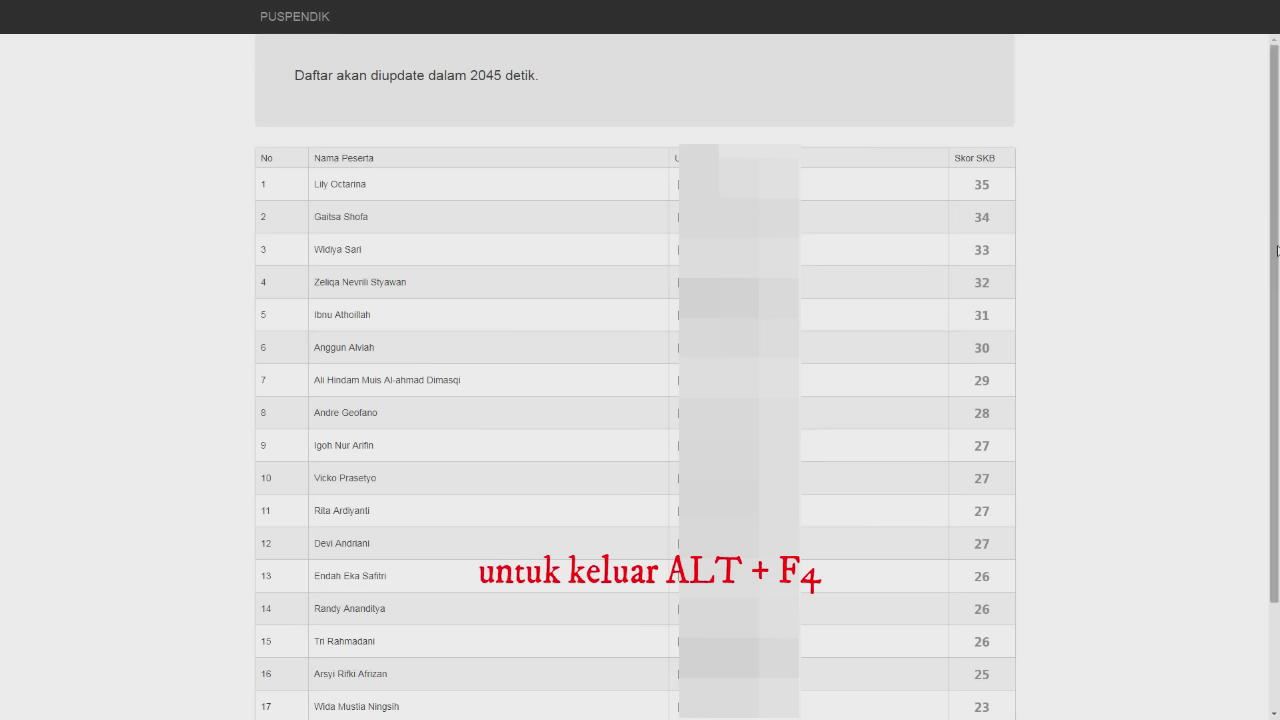
pyautogui.scroll(-1, 1275, 268)
pyautogui.moveTo(1275, 268); pyautogui.dragTo(1275, 276)
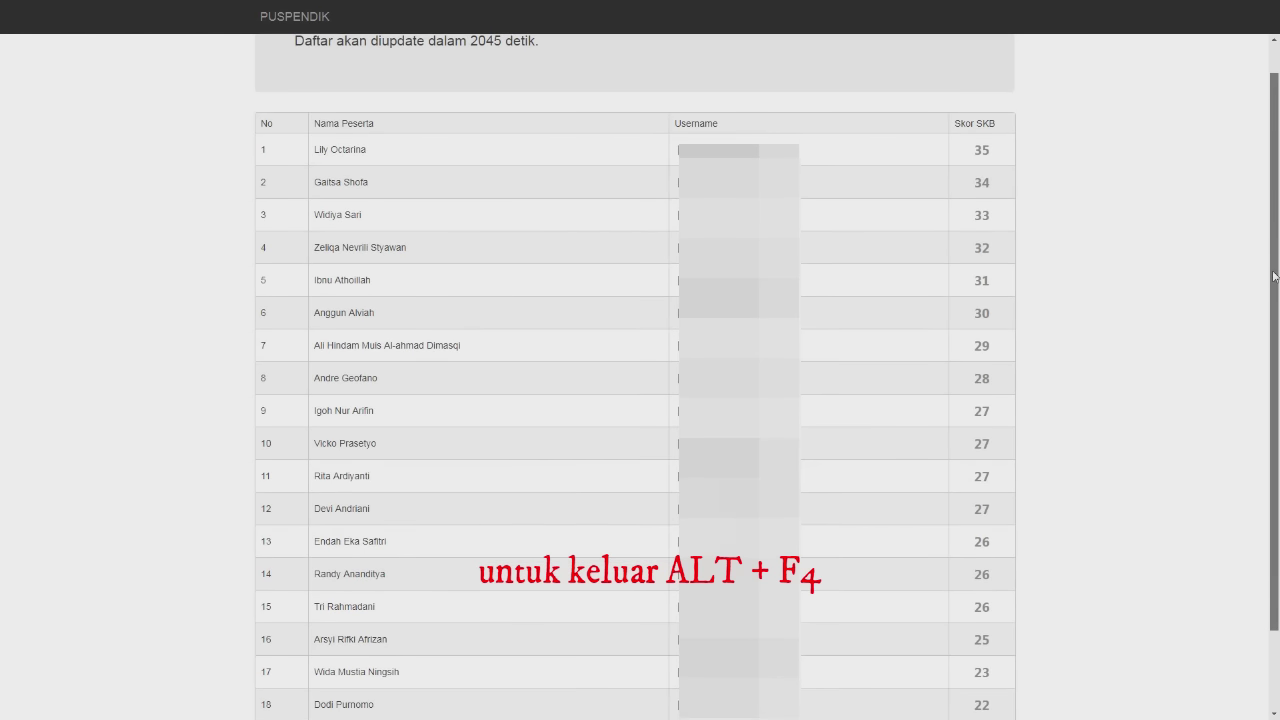
pyautogui.scroll(1, 1118, 259)
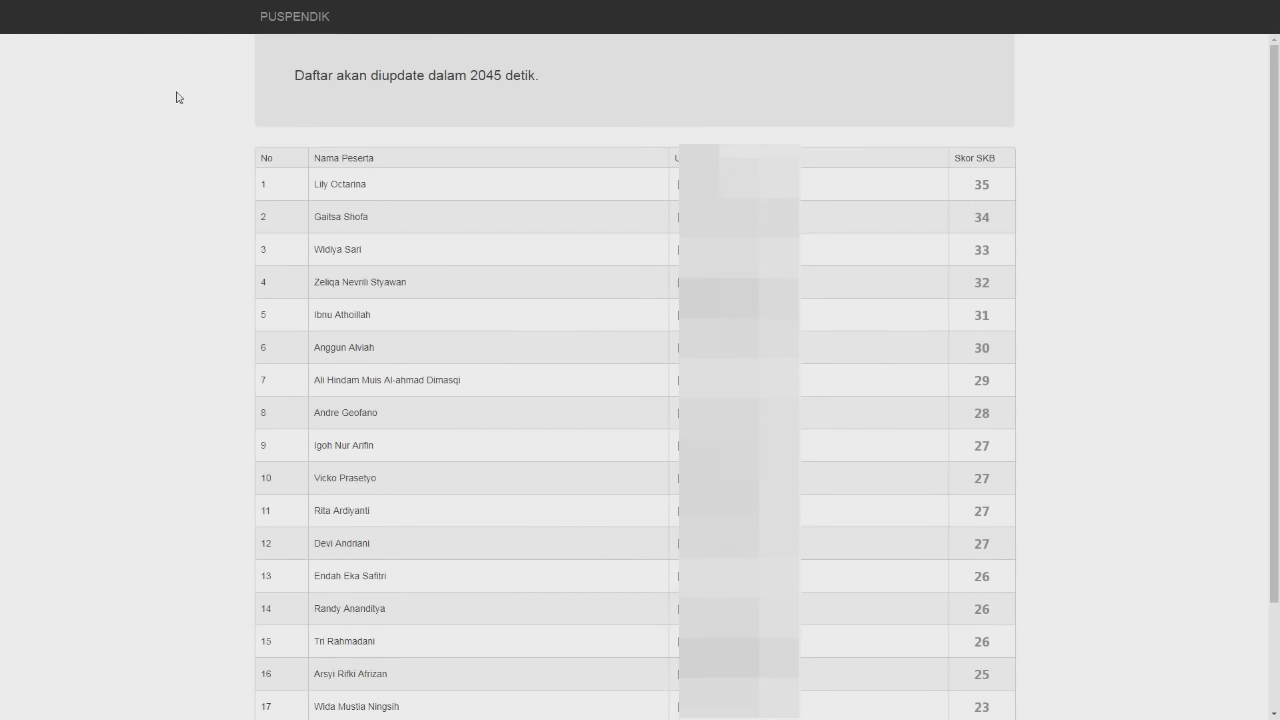